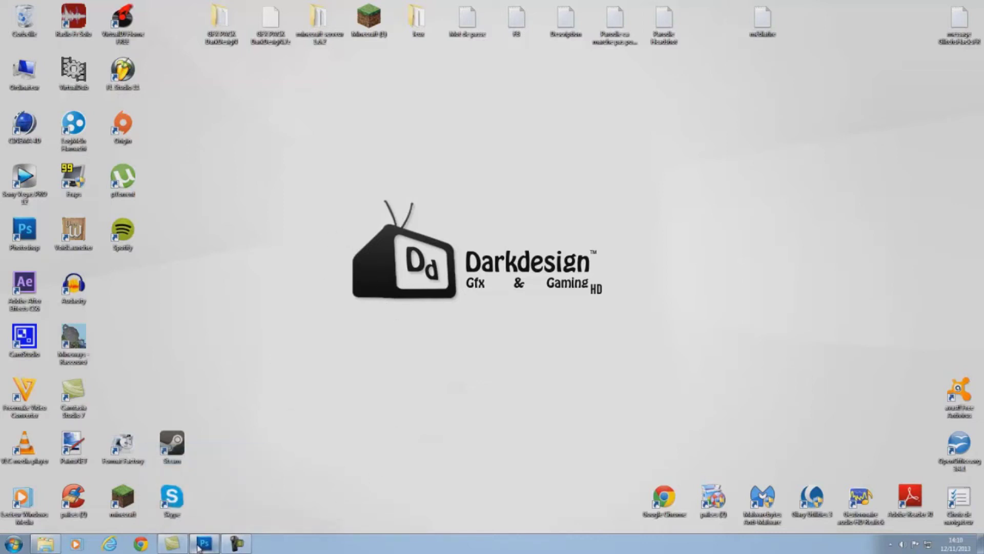
Switch to Photoshop, toggle the bird layers' visibility in oiseau twitter.psd to examine the wing positions, and minimize the window
{"action": "left_click", "coordinate": [200, 545]}
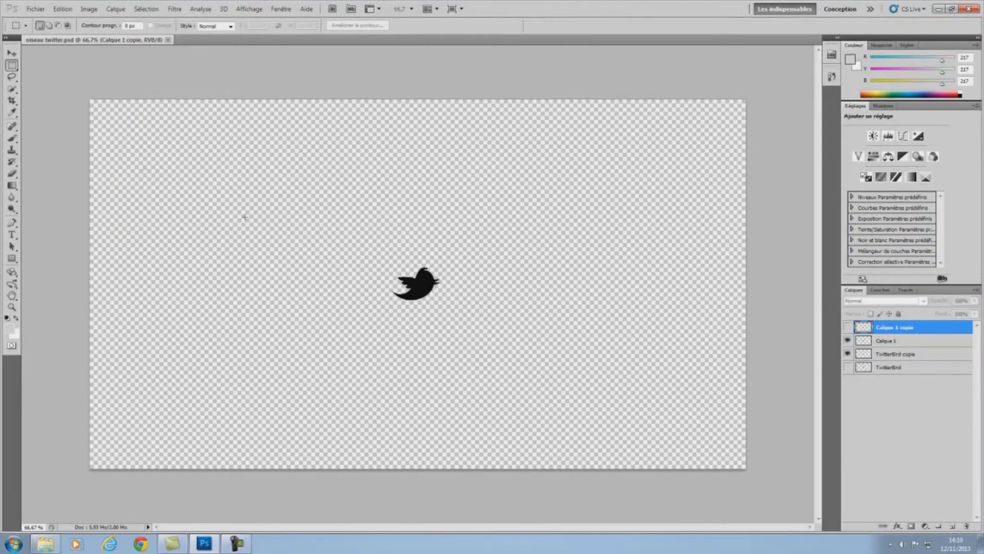
{"action": "left_click", "coordinate": [11, 53]}
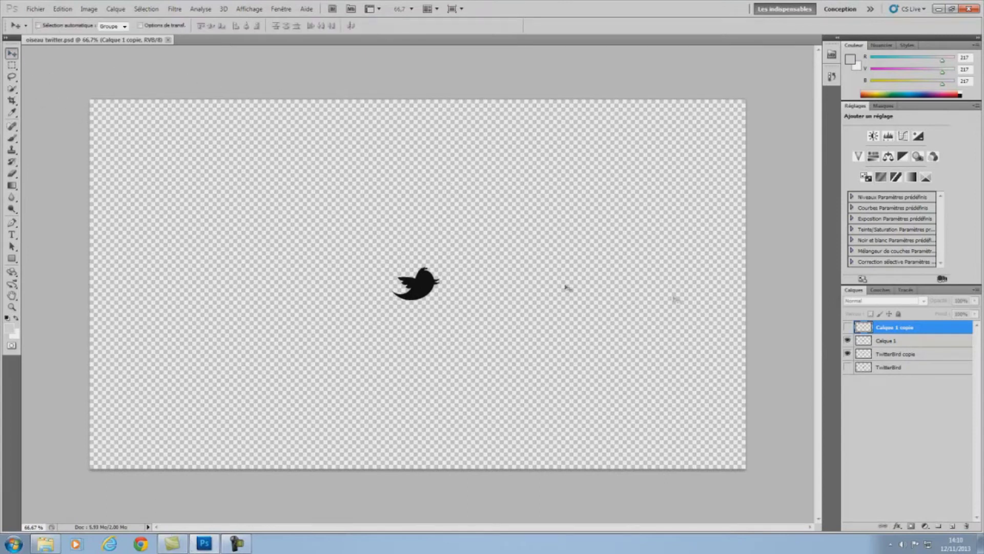
{"action": "left_click_drag", "start_coordinate": [848, 328], "coordinate": [849, 367]}
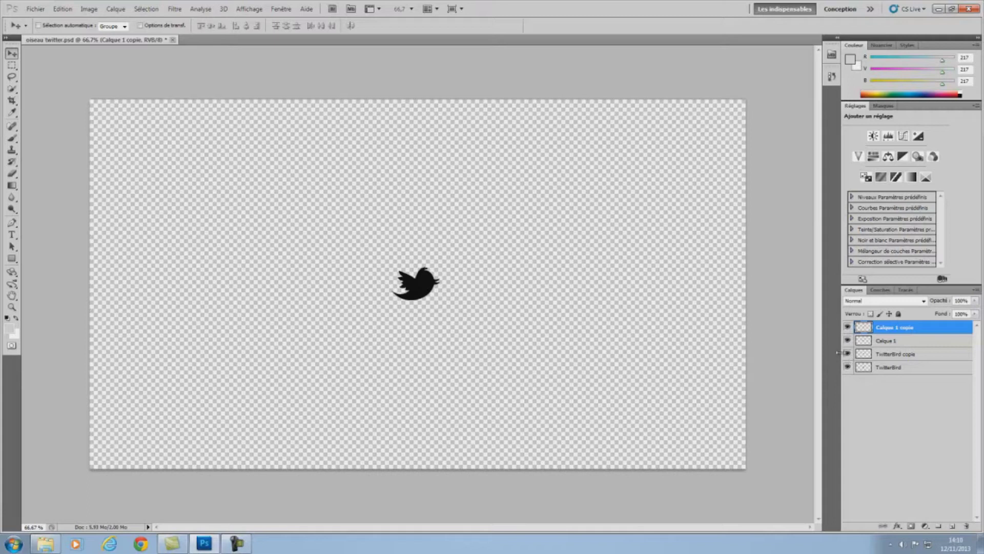
{"action": "mouse_move", "coordinate": [214, 550]}
{"action": "left_click", "coordinate": [847, 326]}
{"action": "left_click", "coordinate": [847, 326]}
{"action": "left_click", "coordinate": [938, 9]}
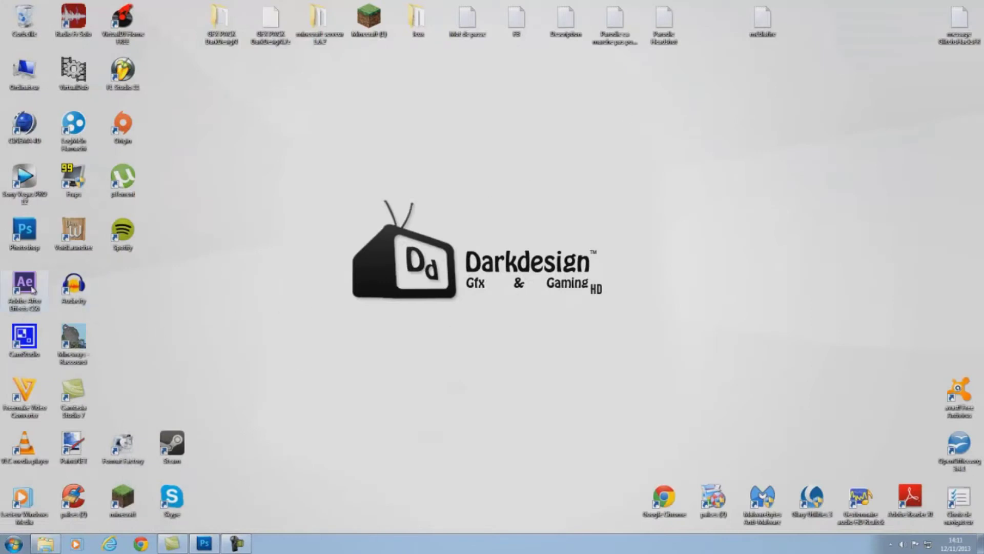
Launch After Effects and create a 1920 x 1080 composition with the HDTV 1080 29,97 preset
{"action": "double_click", "coordinate": [32, 289]}
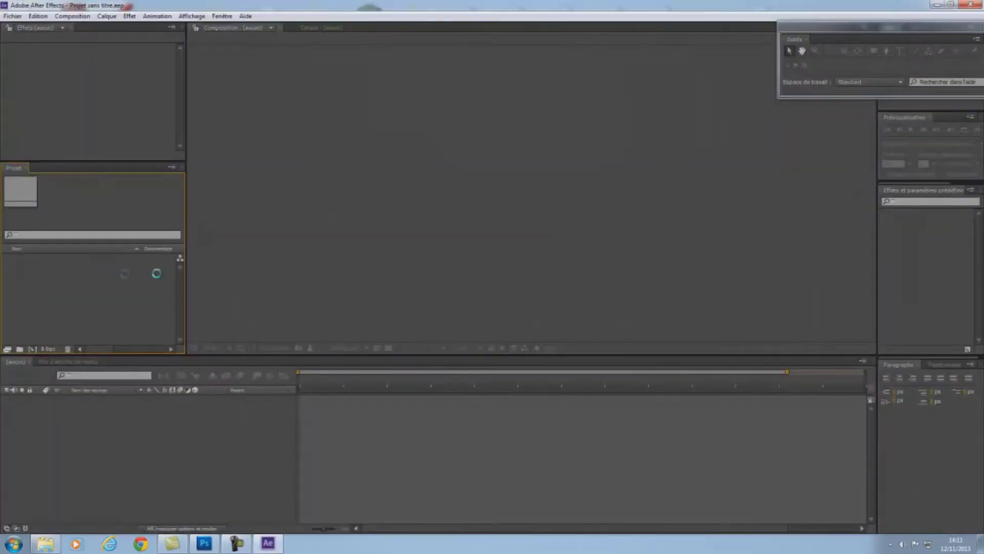
{"action": "left_click", "coordinate": [72, 16]}
{"action": "left_click", "coordinate": [78, 28]}
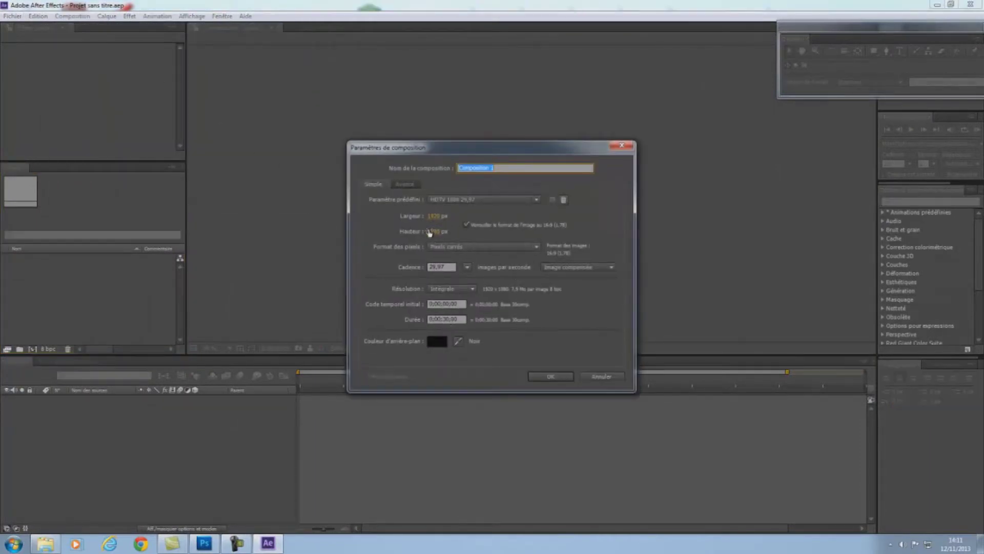
{"action": "left_click", "coordinate": [538, 378]}
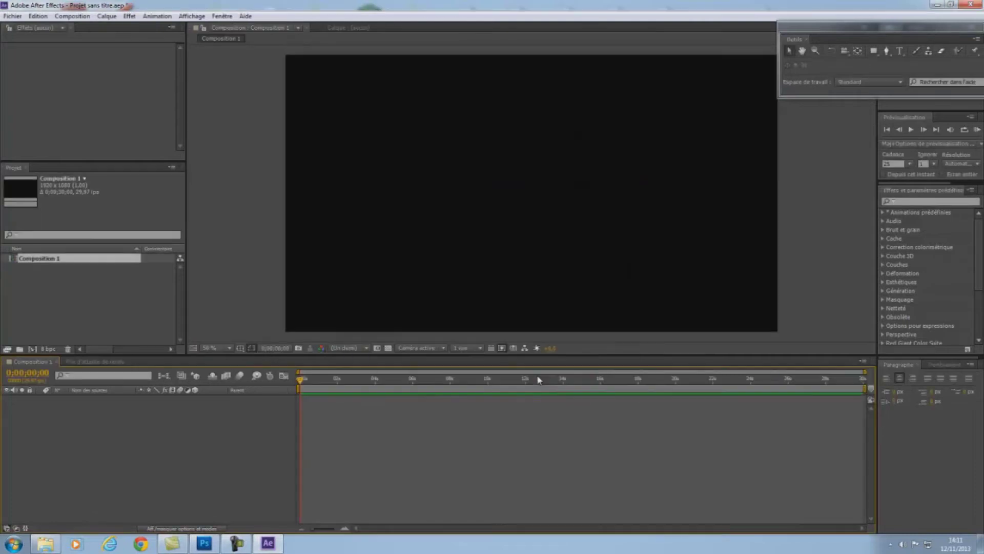
Import fond-de-vidéo-et-miniature.jpg from the miniatures > design de pro image folder and place it as a layer in Composition 1
{"action": "key", "text": "ctrl+i"}
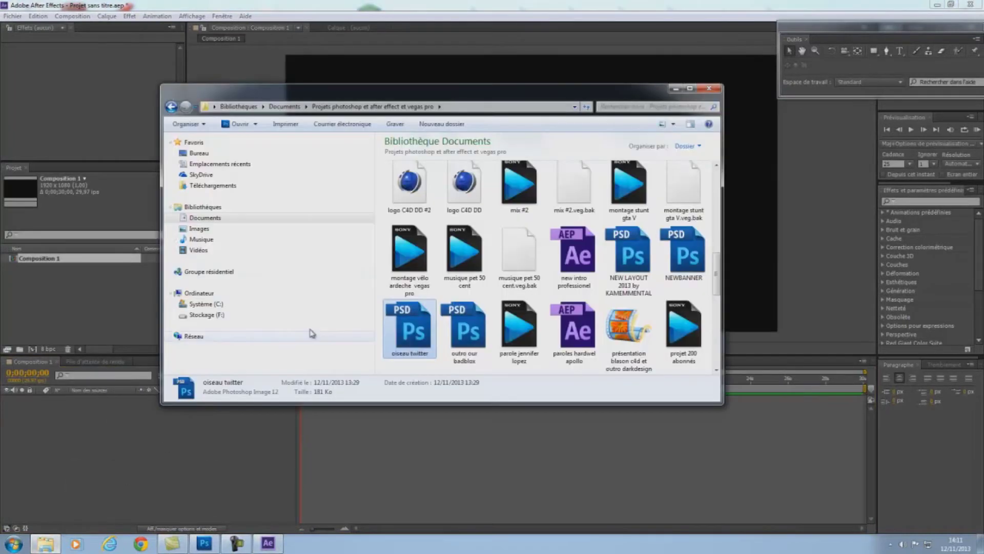
{"action": "left_click", "coordinate": [200, 229]}
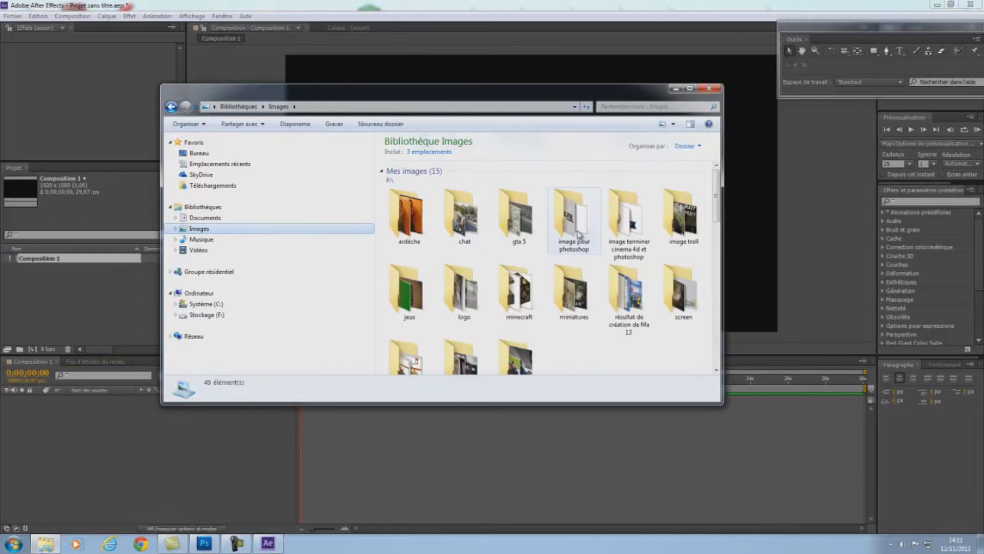
{"action": "double_click", "coordinate": [583, 293]}
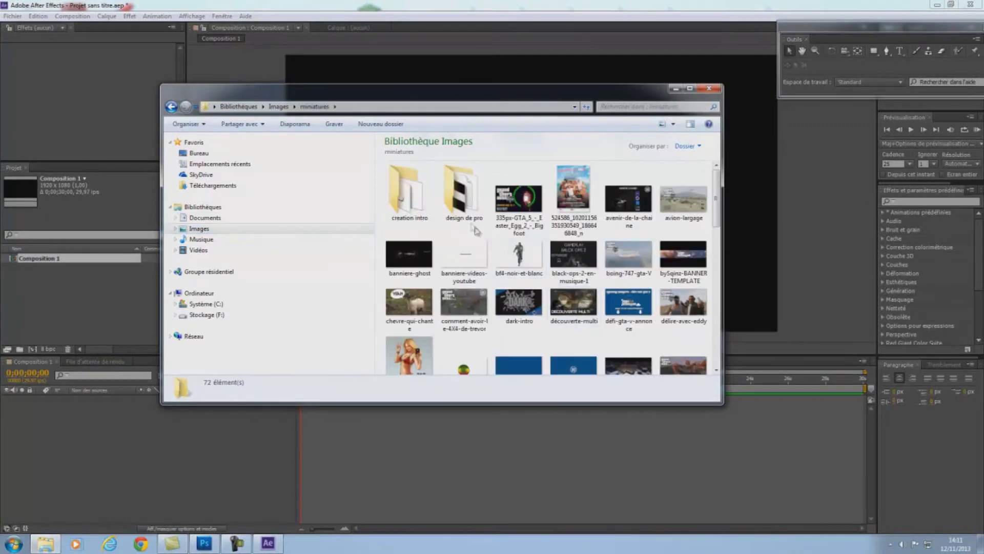
{"action": "double_click", "coordinate": [462, 194]}
{"action": "left_click_drag", "start_coordinate": [410, 266], "coordinate": [49, 410]}
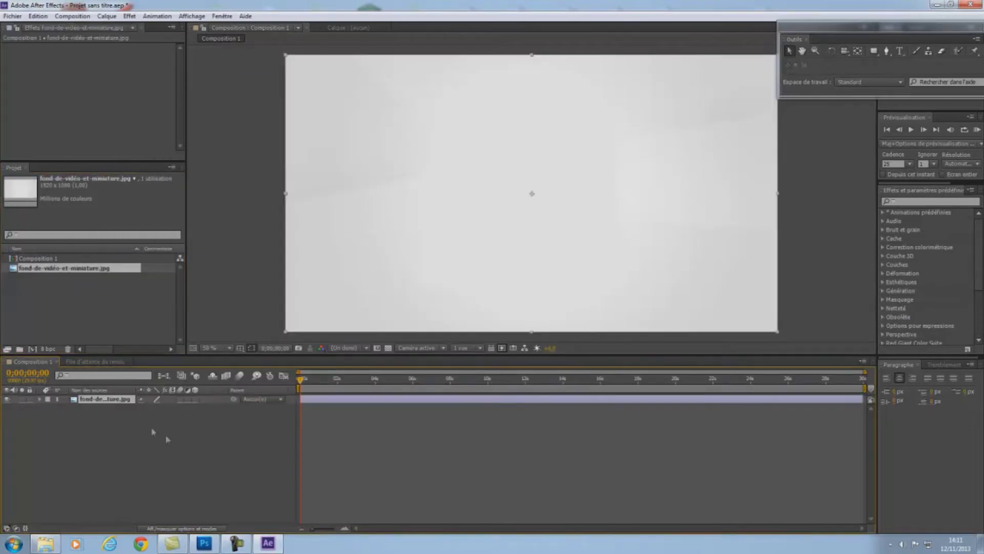
{"action": "left_click", "coordinate": [139, 469]}
Import the twitter folder as the [1-6].png sequence, place it above the background layer, and duplicate the sequence layer
{"action": "mouse_move", "coordinate": [45, 543]}
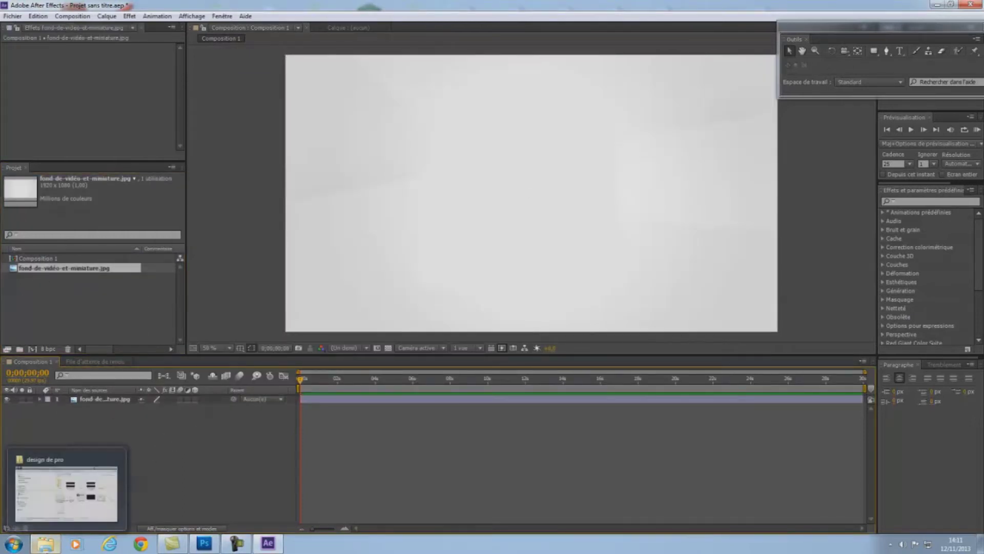
{"action": "left_click", "coordinate": [66, 492]}
{"action": "double_click", "coordinate": [406, 220]}
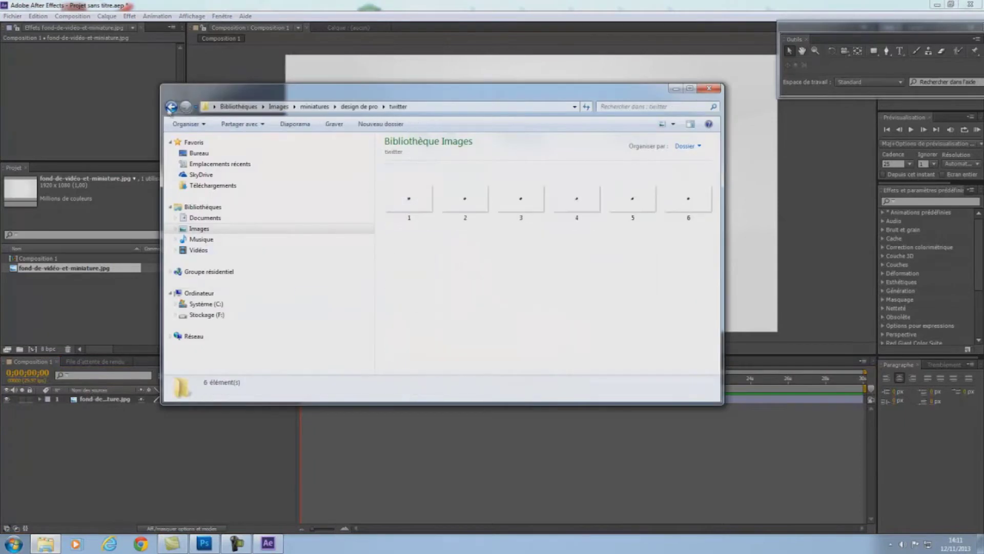
{"action": "key", "text": "BackSpace"}
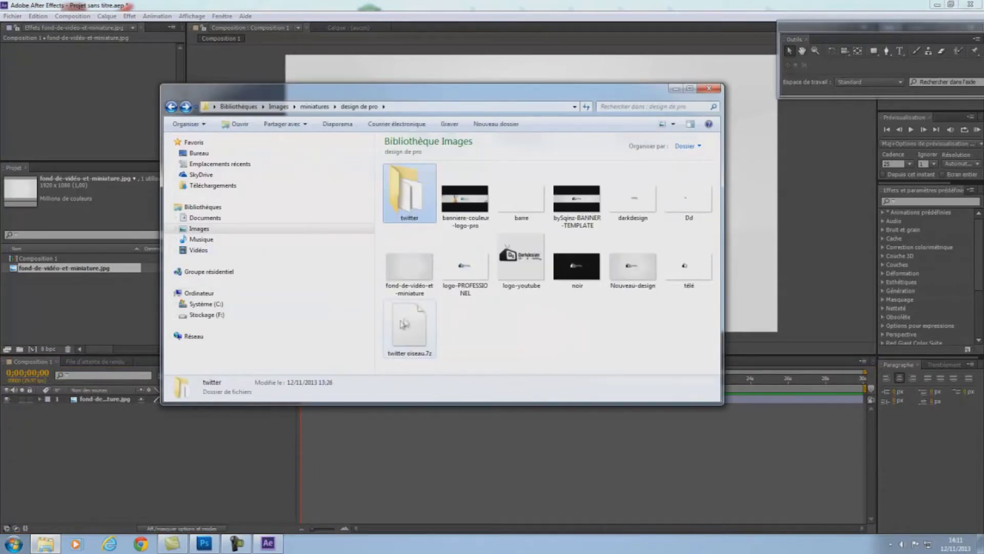
{"action": "left_click_drag", "start_coordinate": [408, 207], "coordinate": [74, 305]}
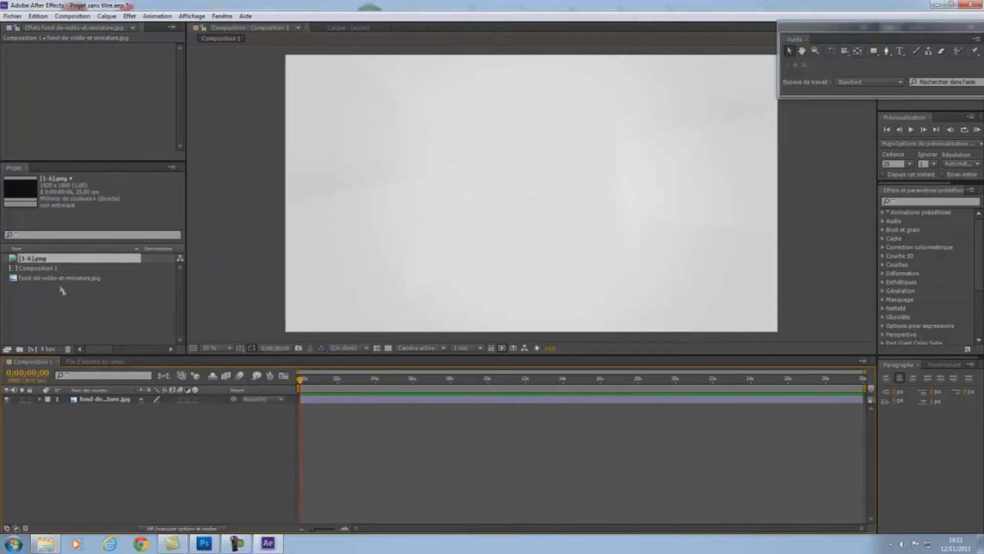
{"action": "left_click_drag", "start_coordinate": [49, 261], "coordinate": [60, 401]}
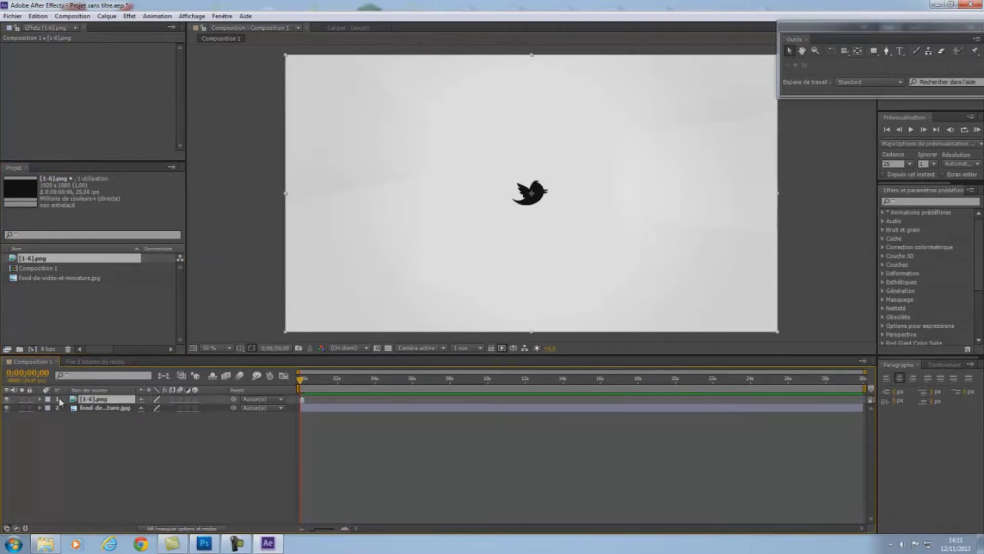
{"action": "key", "text": "ctrl+d"}
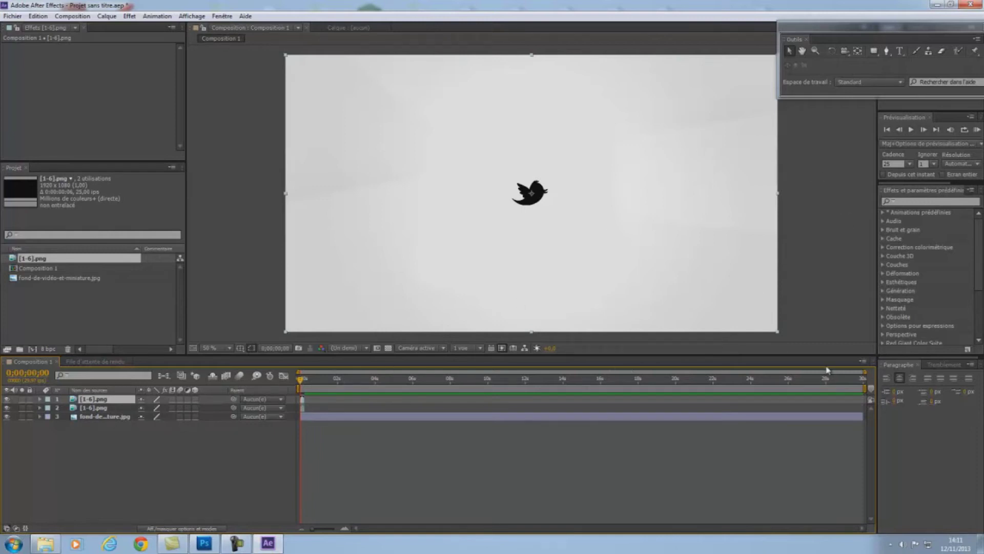
Step frame by frame through the first nine frames to examine the bird's wing flap, and return to the start
{"action": "left_click_drag", "start_coordinate": [866, 373], "coordinate": [360, 373]}
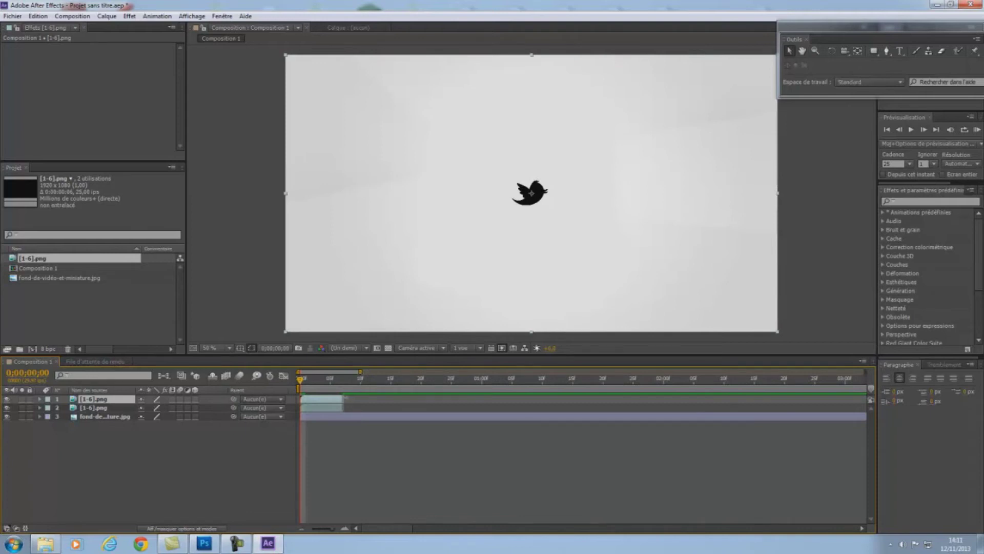
{"action": "left_click", "coordinate": [923, 130]}
{"action": "left_click", "coordinate": [924, 131]}
{"action": "left_click", "coordinate": [923, 130]}
{"action": "left_click", "coordinate": [924, 130]}
{"action": "left_click", "coordinate": [923, 130]}
{"action": "left_click", "coordinate": [924, 131]}
{"action": "left_click", "coordinate": [923, 130]}
{"action": "left_click", "coordinate": [923, 131]}
{"action": "left_click", "coordinate": [923, 131]}
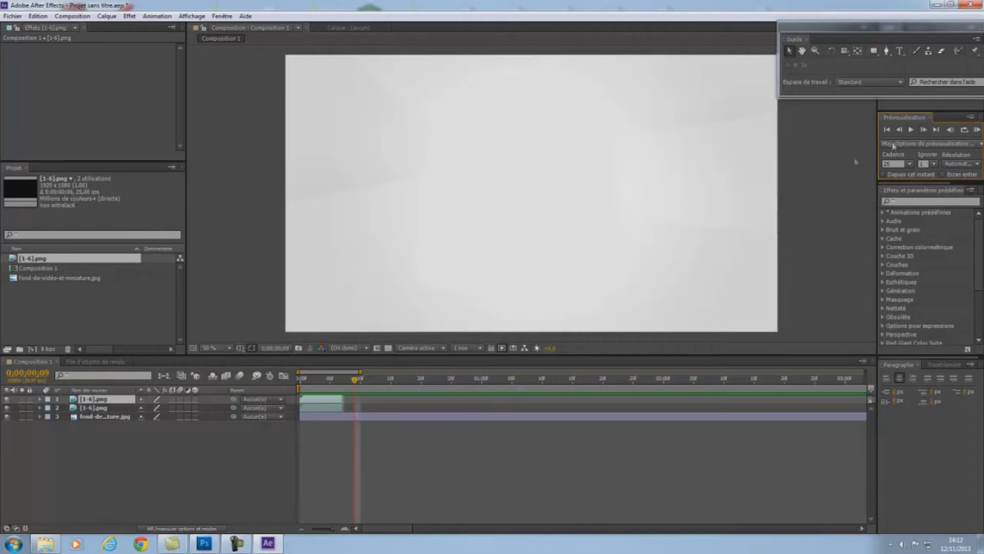
{"action": "left_click_drag", "start_coordinate": [355, 385], "coordinate": [301, 383]}
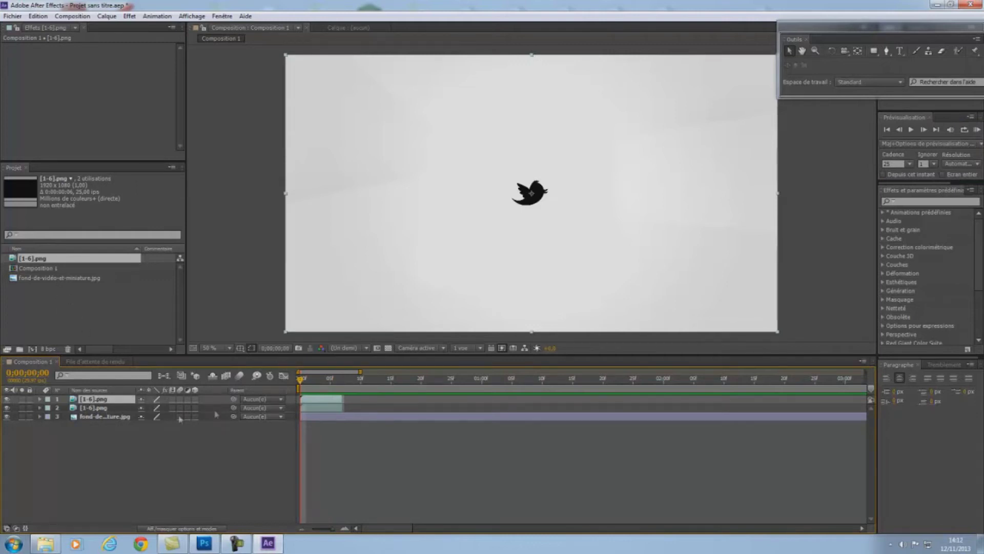
Precompose the two [1-6].png layers into a new composition named twitter
{"action": "left_click", "coordinate": [118, 408], "text": "ctrl"}
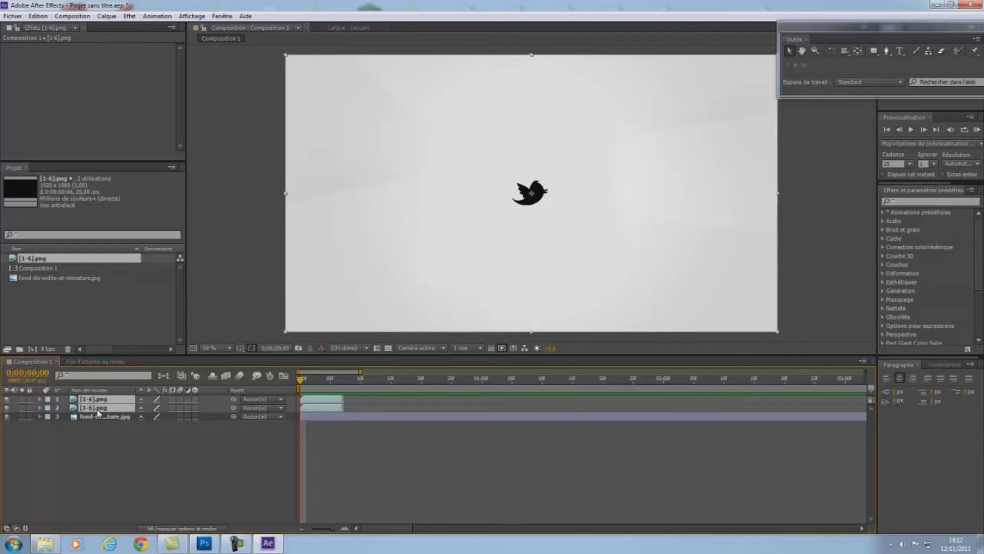
{"action": "left_click", "coordinate": [83, 18]}
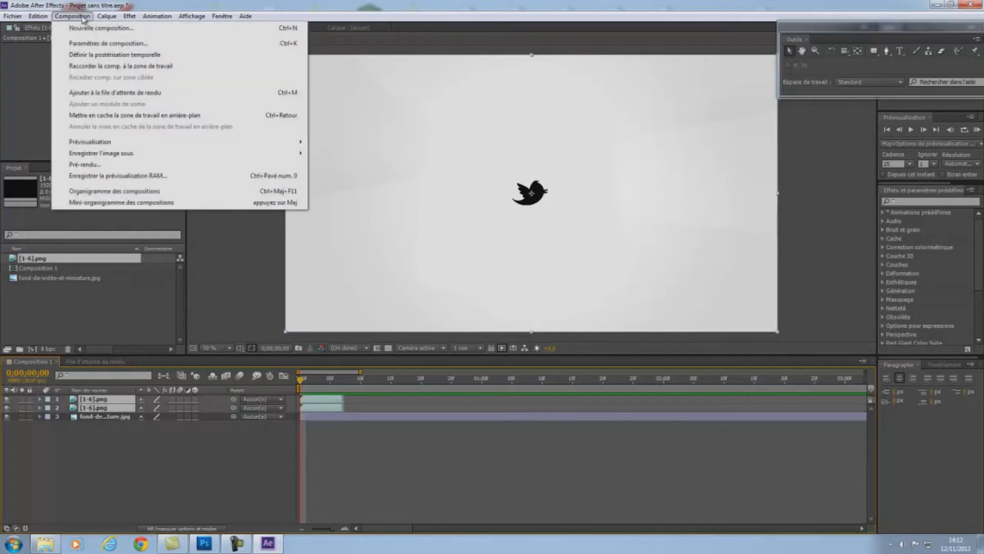
{"action": "mouse_move", "coordinate": [107, 16]}
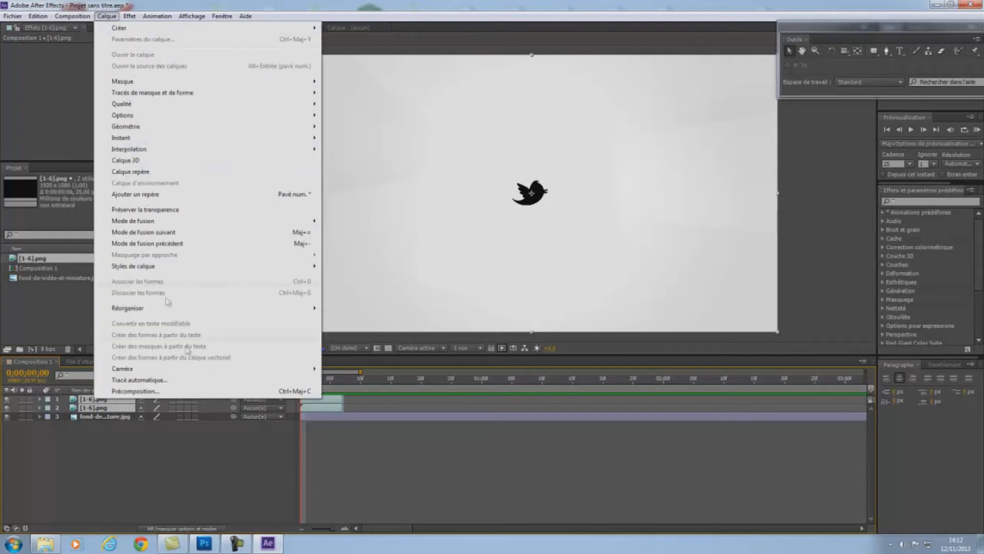
{"action": "left_click", "coordinate": [136, 391]}
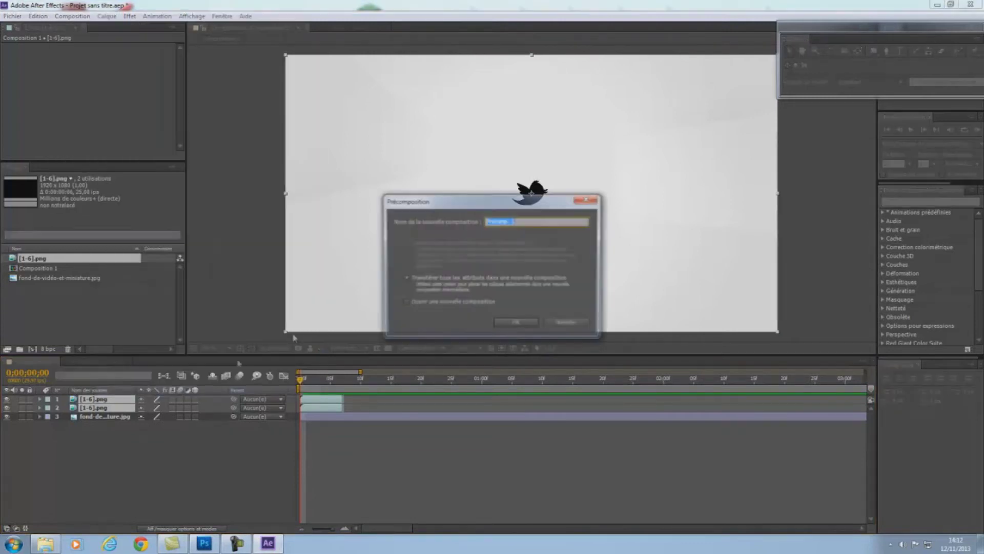
{"action": "type", "text": "l"}
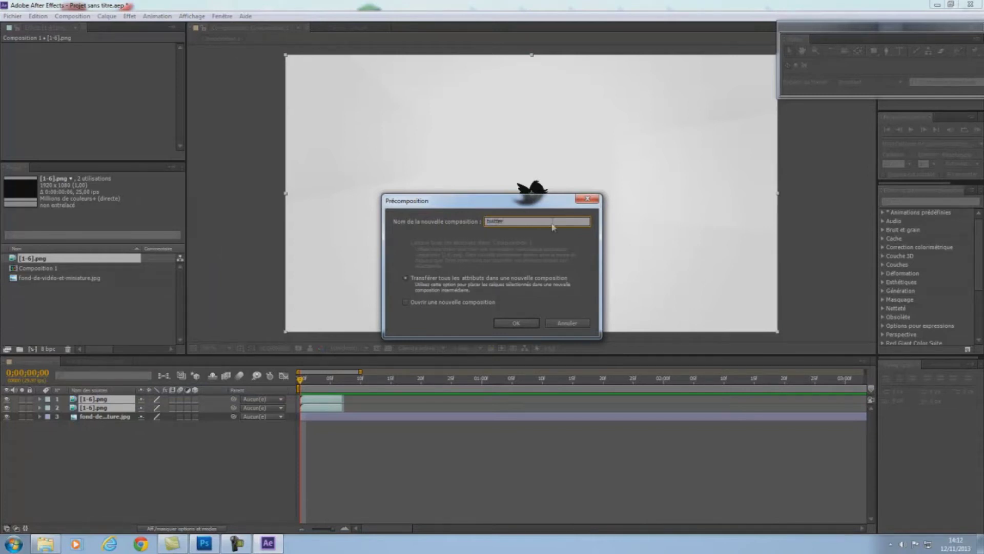
{"action": "left_click", "coordinate": [528, 322]}
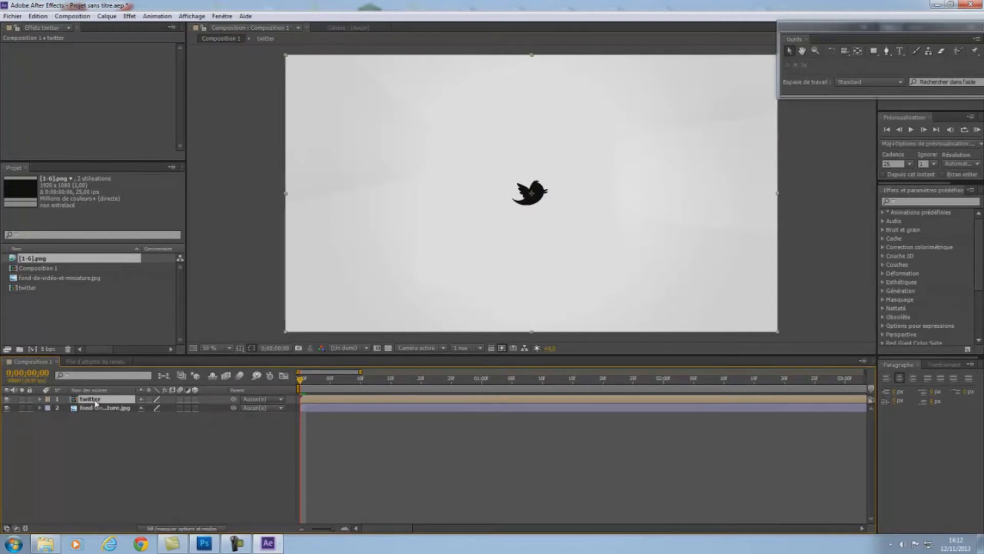
Open the twitter precomposition and add fond-de-vidéo-et-miniature.jpg beneath the two bird sequence layers
{"action": "double_click", "coordinate": [95, 400]}
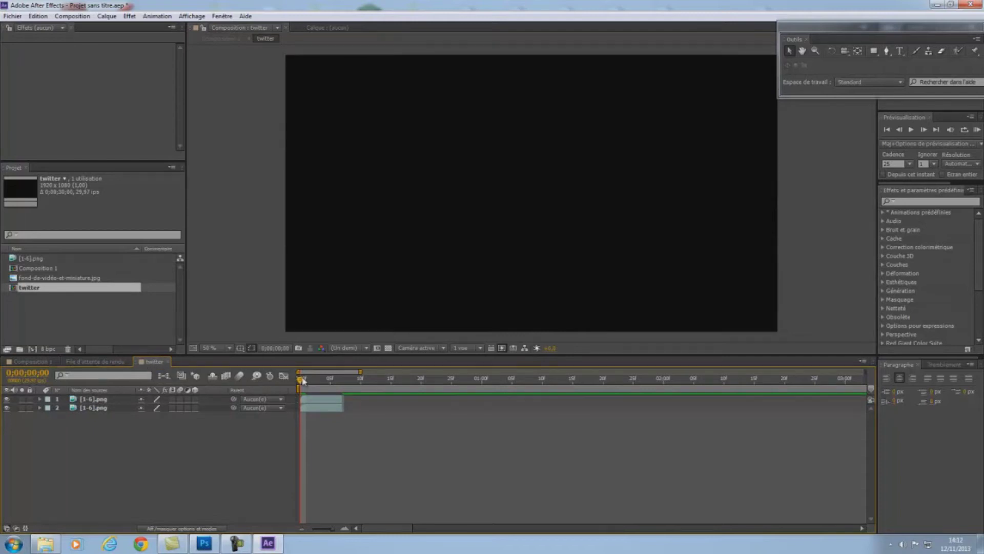
{"action": "left_click", "coordinate": [312, 382]}
{"action": "left_click_drag", "start_coordinate": [311, 381], "coordinate": [286, 383]}
{"action": "left_click_drag", "start_coordinate": [67, 280], "coordinate": [72, 421]}
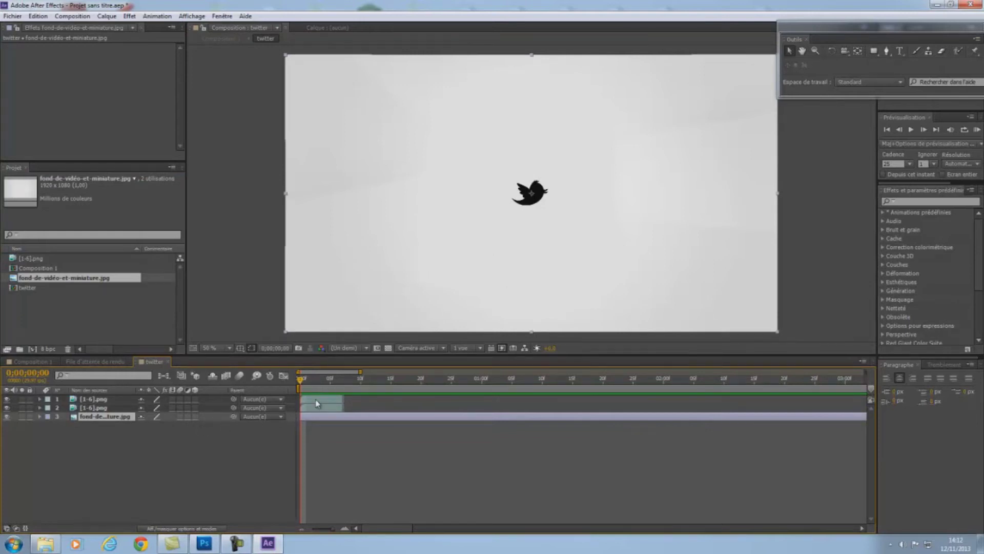
{"action": "mouse_move", "coordinate": [300, 382]}
{"action": "left_mouse_down"}
{"action": "mouse_move", "coordinate": [351, 385]}
{"action": "mouse_move", "coordinate": [297, 397]}
{"action": "mouse_move", "coordinate": [363, 402]}
{"action": "mouse_move", "coordinate": [481, 387]}
{"action": "mouse_move", "coordinate": [287, 392]}
{"action": "left_mouse_up"}
{"action": "left_click", "coordinate": [121, 450]}
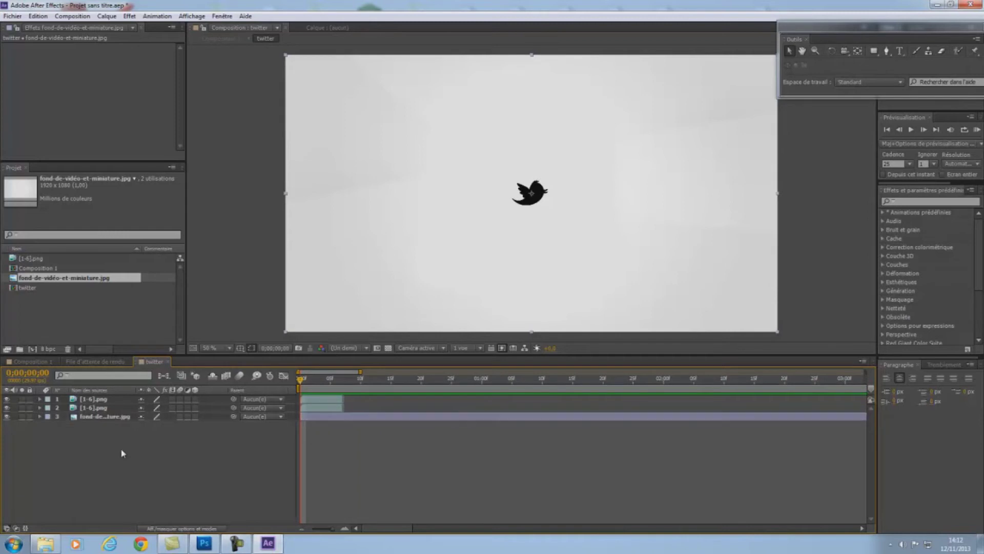
Shift the upper [1-6].png layer in time so it starts where the lower sequence layer ends
{"action": "left_click", "coordinate": [102, 399]}
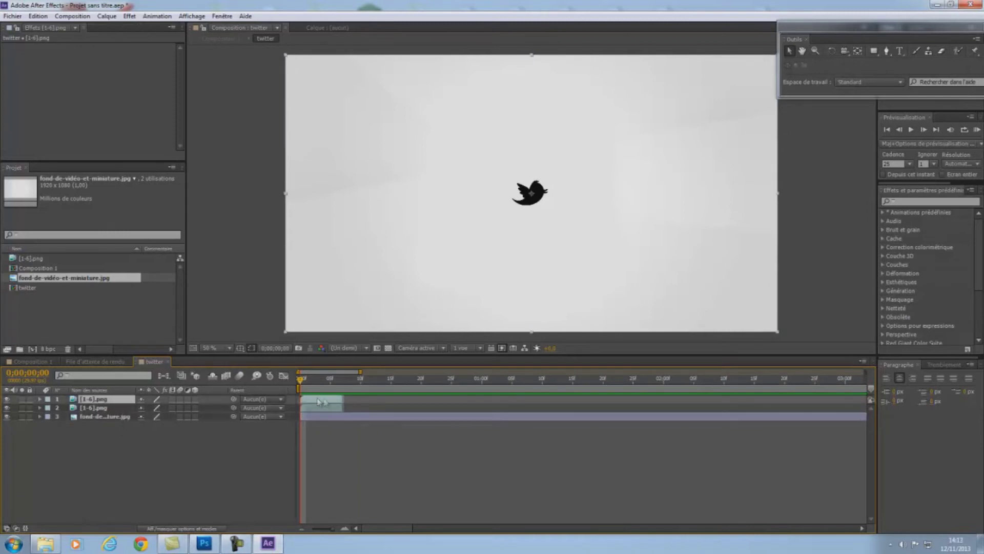
{"action": "left_click_drag", "start_coordinate": [361, 371], "coordinate": [323, 372]}
{"action": "left_click_drag", "start_coordinate": [347, 402], "coordinate": [424, 408]}
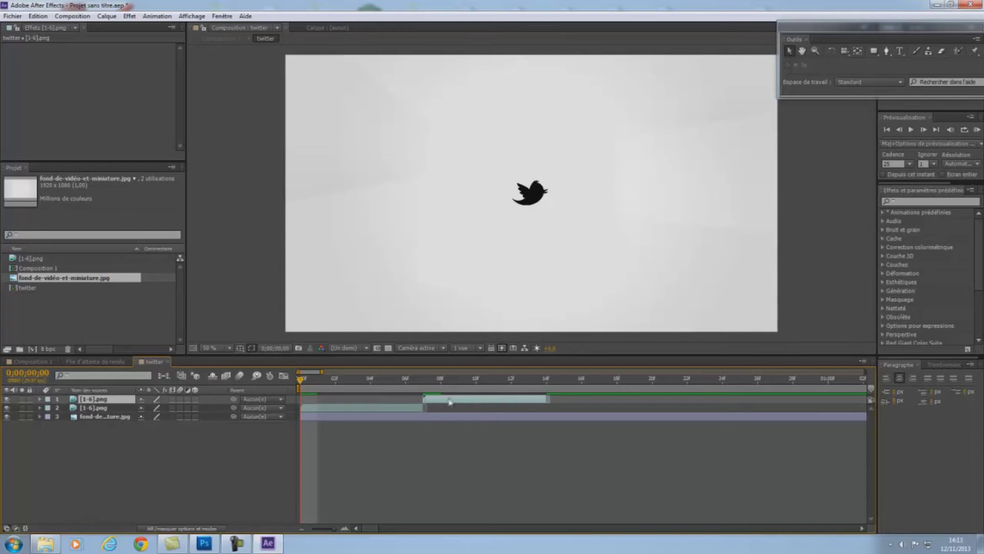
Add two more copies of the [1-6].png layer, placing each one directly after the preceding sequence in time
{"action": "key", "text": "ctrl+d"}
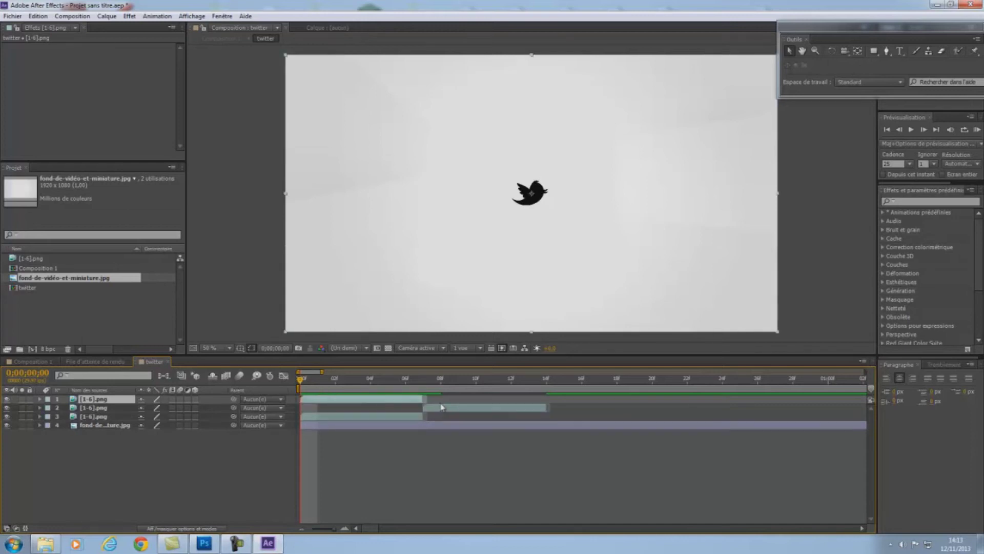
{"action": "left_click_drag", "start_coordinate": [405, 399], "coordinate": [651, 410]}
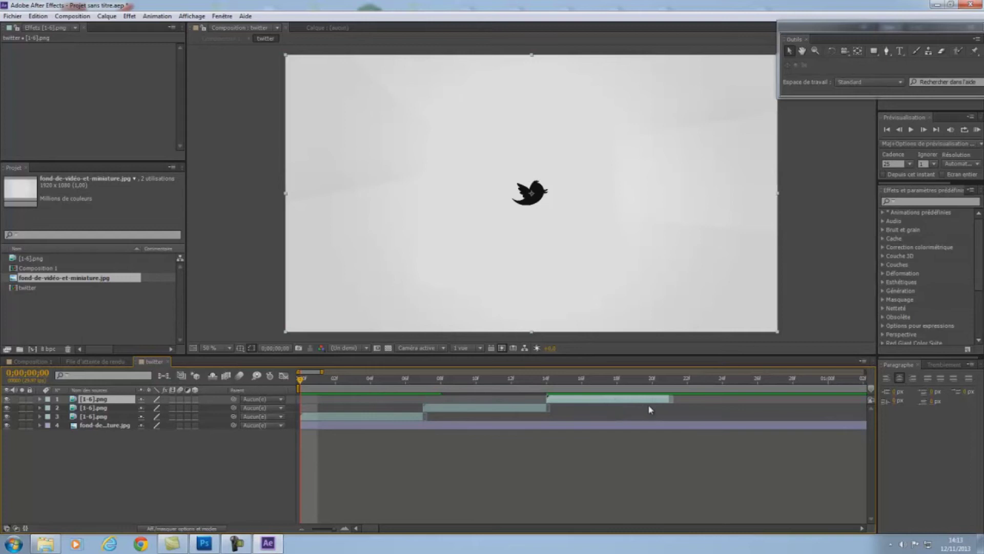
{"action": "key", "text": "ctrl+d"}
{"action": "left_click_drag", "start_coordinate": [378, 402], "coordinate": [751, 415]}
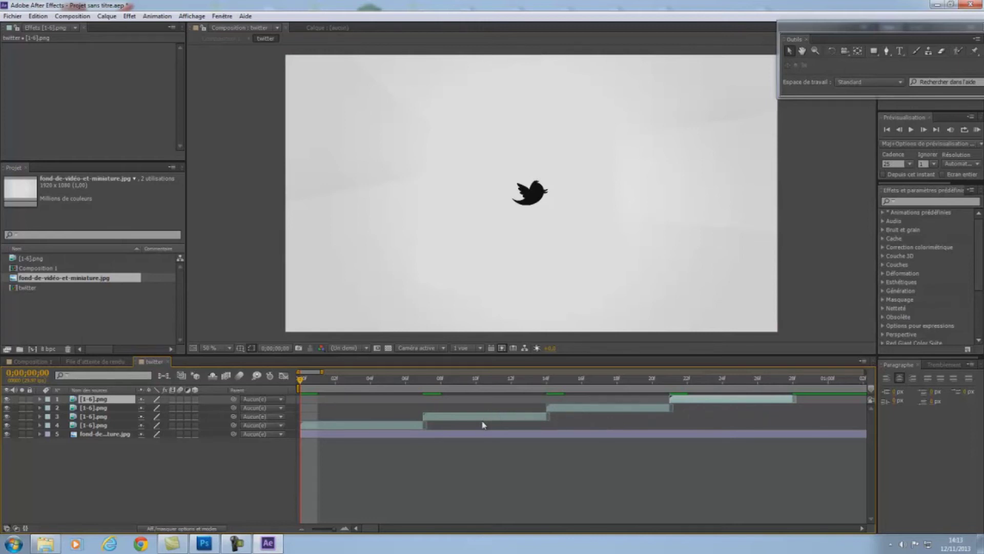
{"action": "key", "text": "minus"}
{"action": "key", "text": "minus"}
{"action": "key", "text": "minus"}
{"action": "key", "text": "minus"}
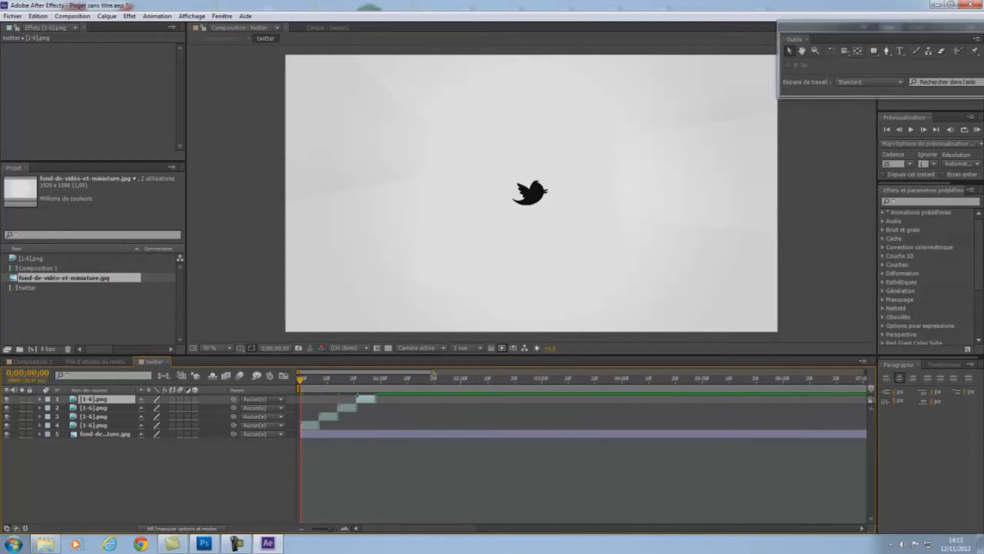
{"action": "left_click", "coordinate": [239, 543]}
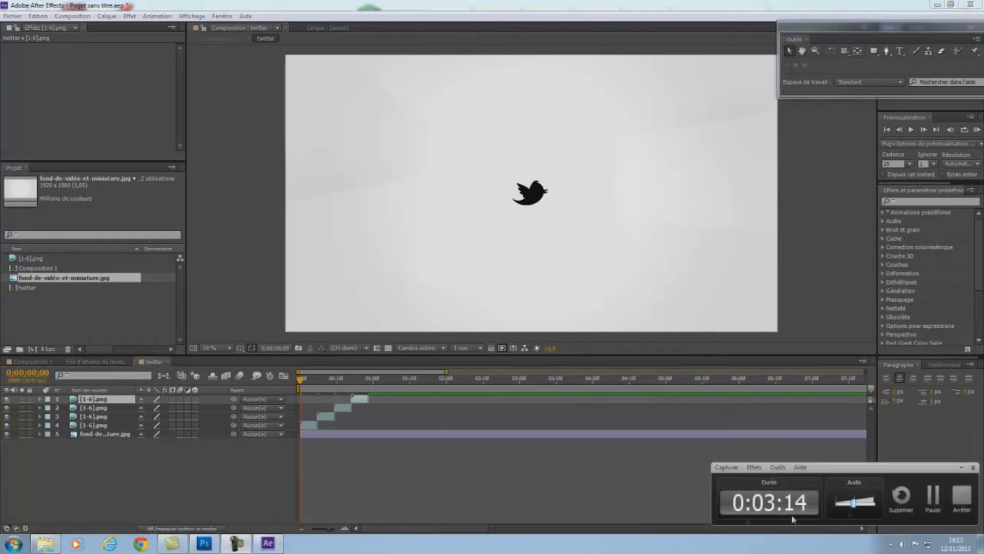
{"action": "left_click", "coordinate": [942, 502]}
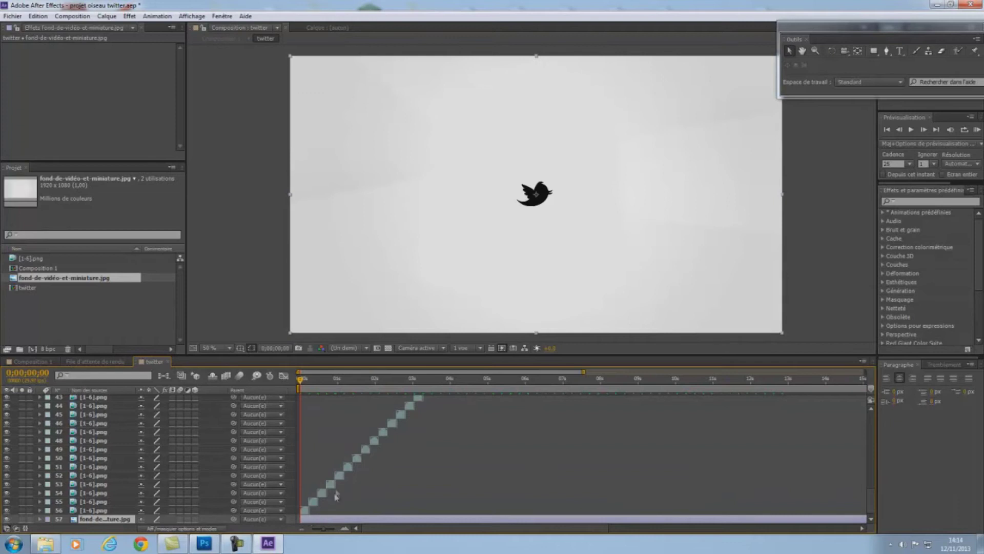
{"action": "left_click", "coordinate": [239, 544]}
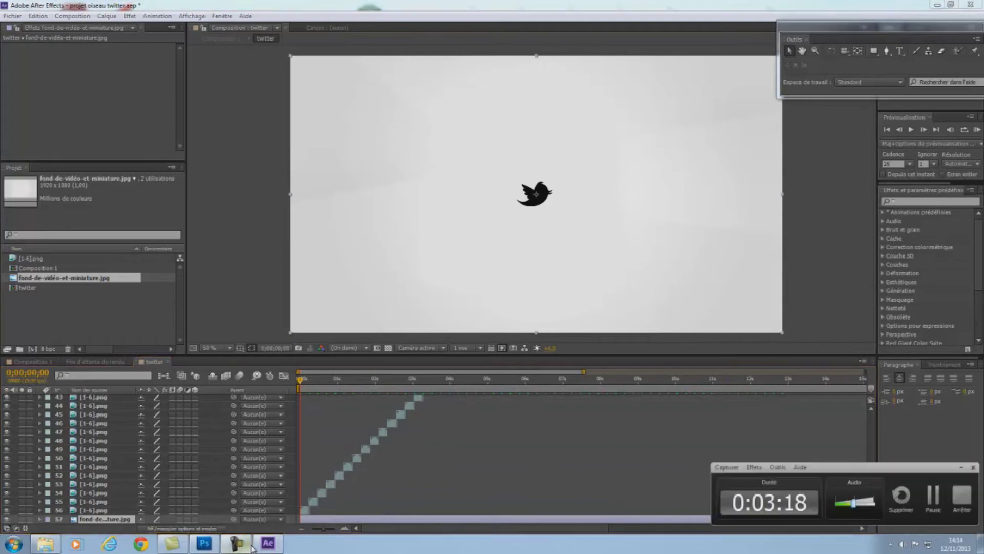
{"action": "left_click", "coordinate": [962, 468]}
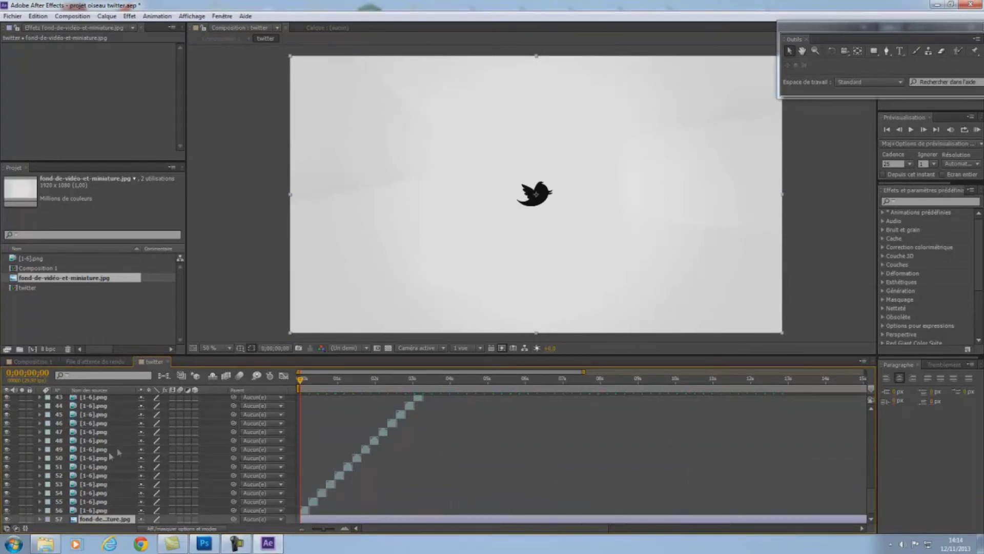
Look through the whole stack of staggered [1-6].png layers in the twitter composition, from the first copy to the background layer
{"action": "scroll", "coordinate": [395, 441], "scroll_direction": "up", "scroll_amount": 8}
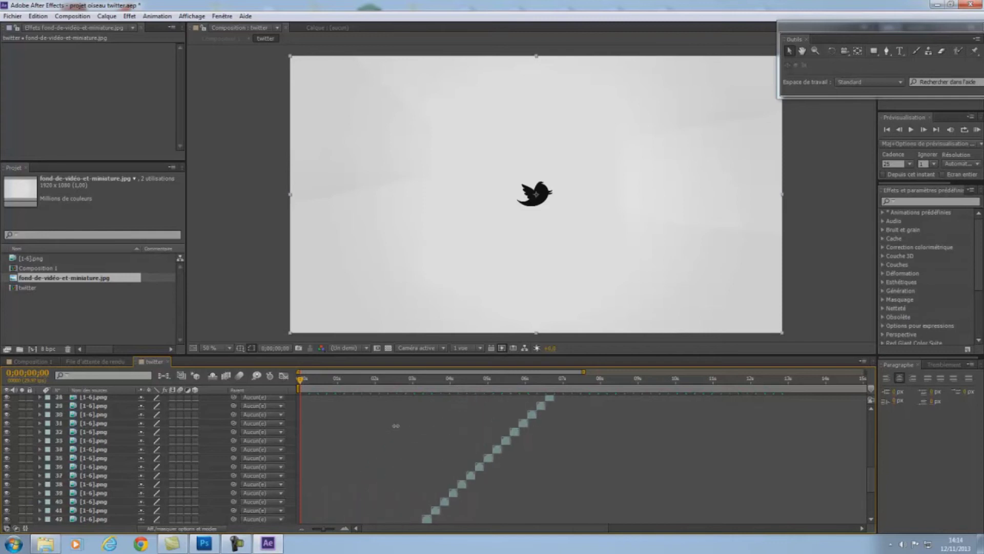
{"action": "scroll", "coordinate": [396, 426], "scroll_direction": "up", "scroll_amount": 8}
{"action": "scroll", "coordinate": [396, 425], "scroll_direction": "down", "scroll_amount": 5}
{"action": "scroll", "coordinate": [396, 426], "scroll_direction": "up", "scroll_amount": 1}
{"action": "scroll", "coordinate": [396, 426], "scroll_direction": "up", "scroll_amount": 2}
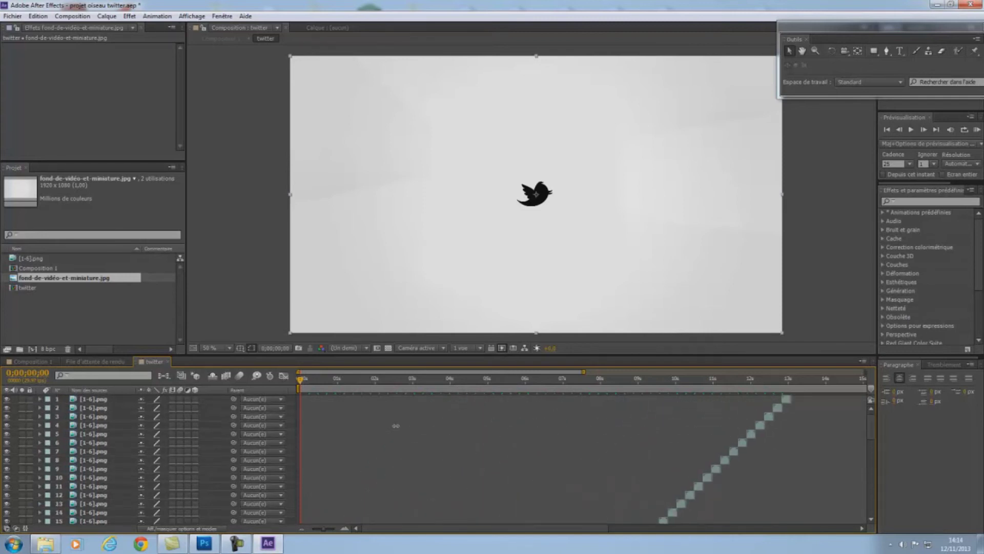
{"action": "scroll", "coordinate": [396, 426], "scroll_direction": "down", "scroll_amount": 9}
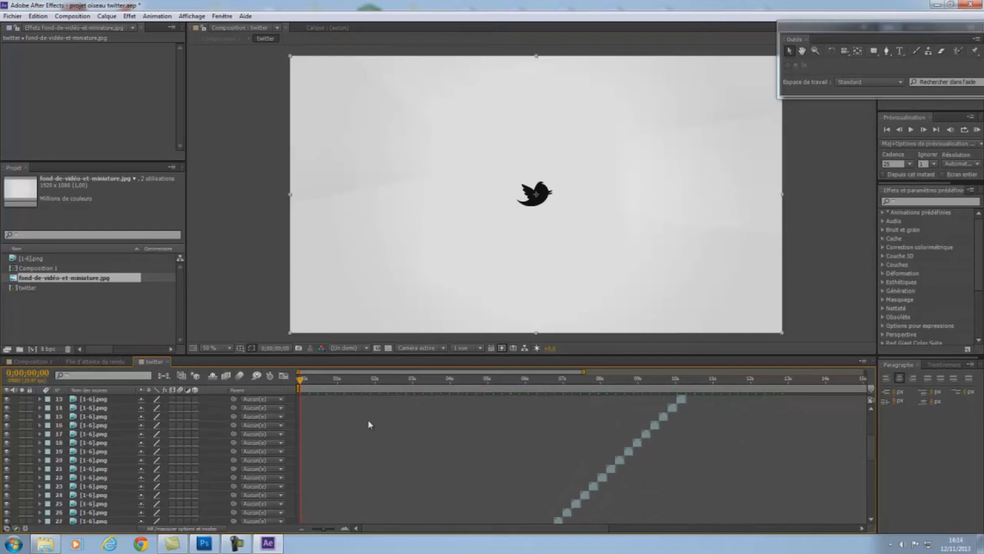
{"action": "scroll", "coordinate": [370, 424], "scroll_direction": "down", "scroll_amount": 5}
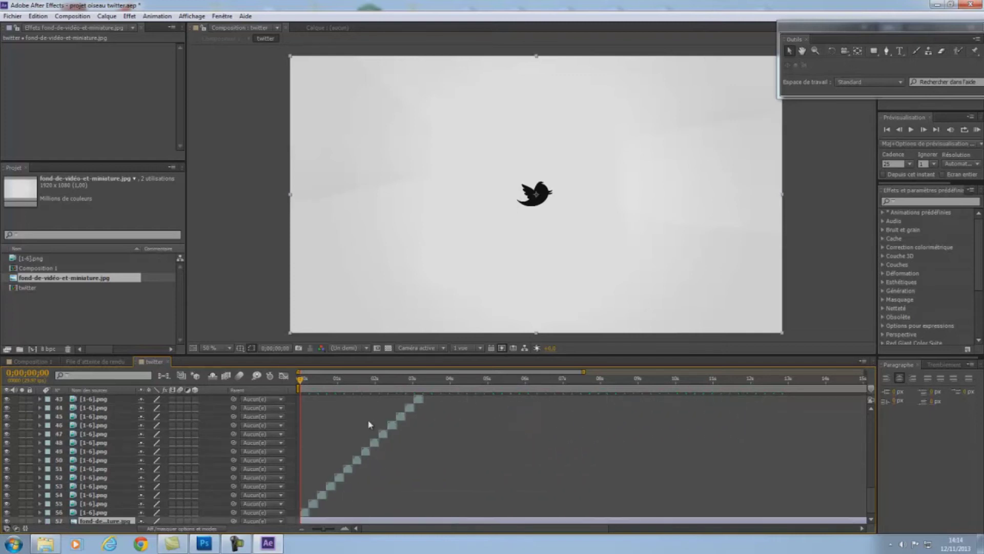
{"action": "scroll", "coordinate": [351, 440], "scroll_direction": "down", "scroll_amount": 1}
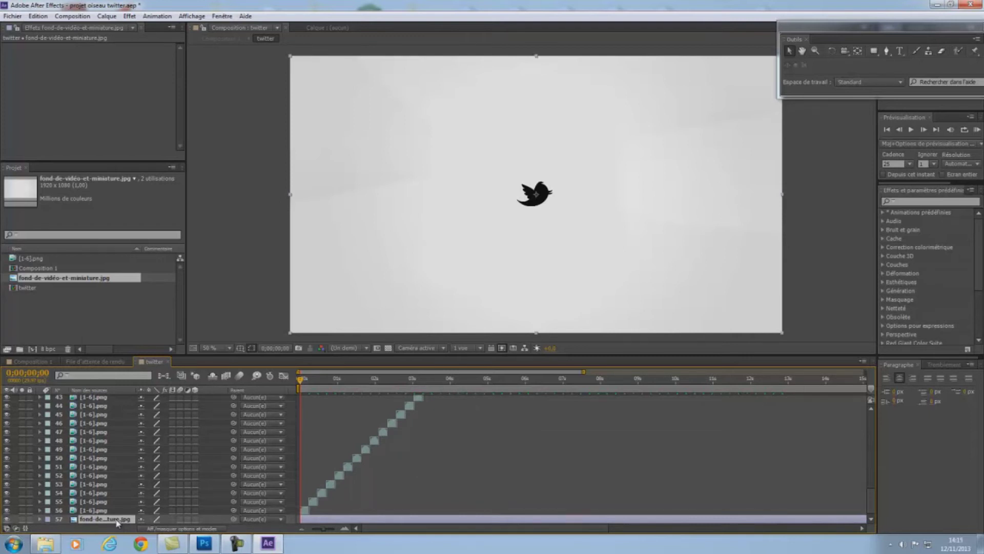
Delete the fond-de-vidéo-et-miniature.jpg layer from the twitter composition and close that composition to return to Composition 1
{"action": "key", "text": "Delete"}
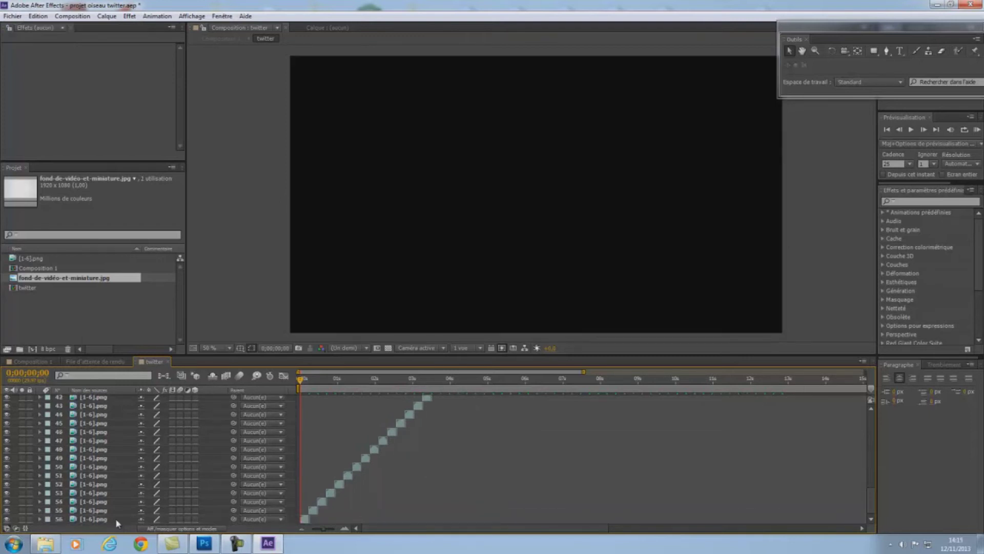
{"action": "left_click", "coordinate": [169, 362]}
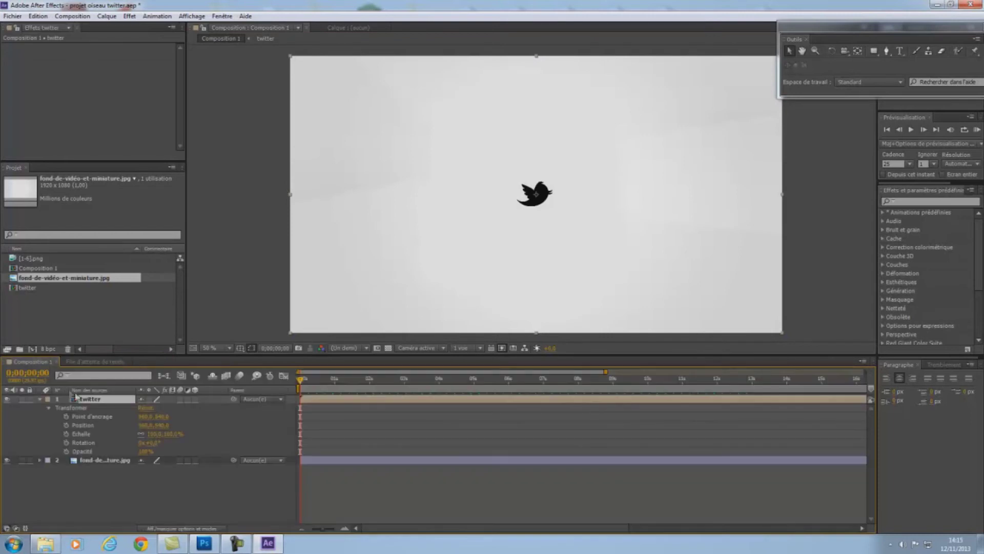
Preview the chained wing-flapping animation in Composition 1 twice and return the current time to the start
{"action": "left_click", "coordinate": [911, 130]}
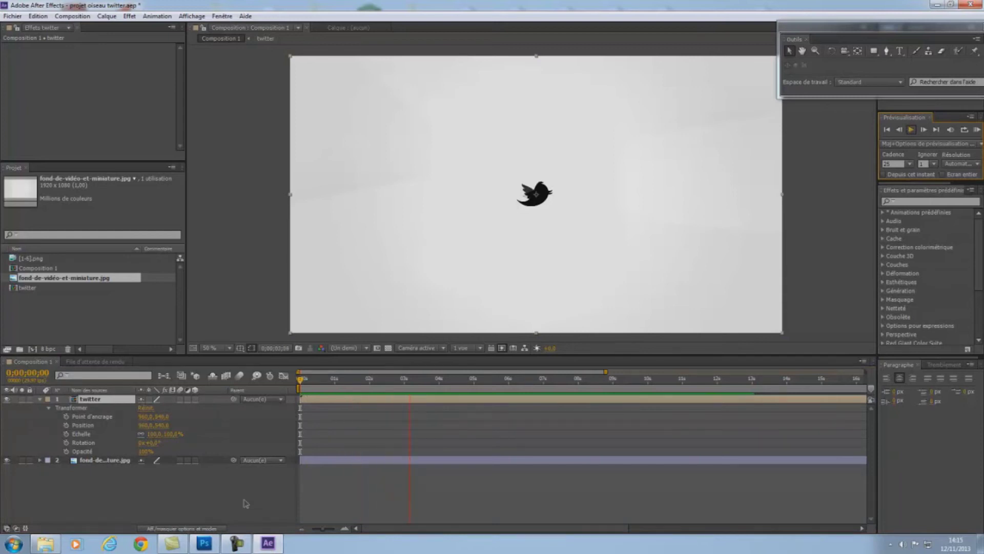
{"action": "key", "text": "space"}
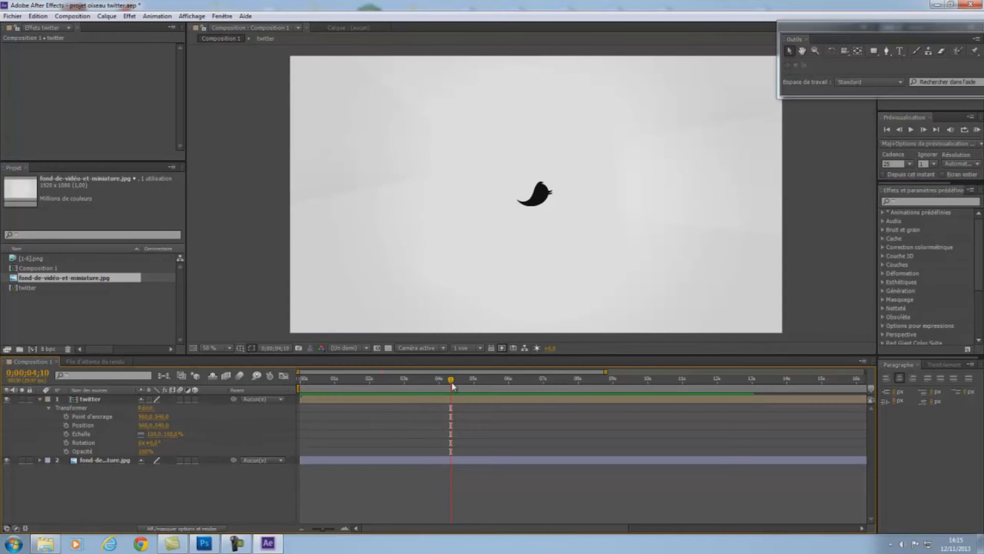
{"action": "key", "text": "Home"}
{"action": "left_click", "coordinate": [912, 131]}
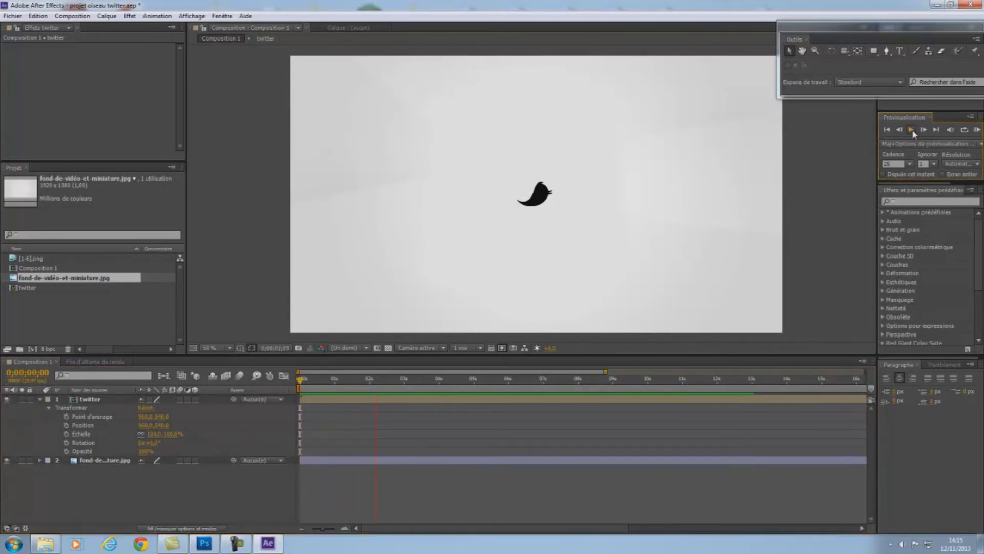
{"action": "left_click", "coordinate": [243, 503]}
{"action": "left_click", "coordinate": [300, 380]}
Keyframe the twitter layer's Position from outside the frame's lower-left edge at the start to just above the frame's centre at 0;00;01;15
{"action": "left_click", "coordinate": [100, 403]}
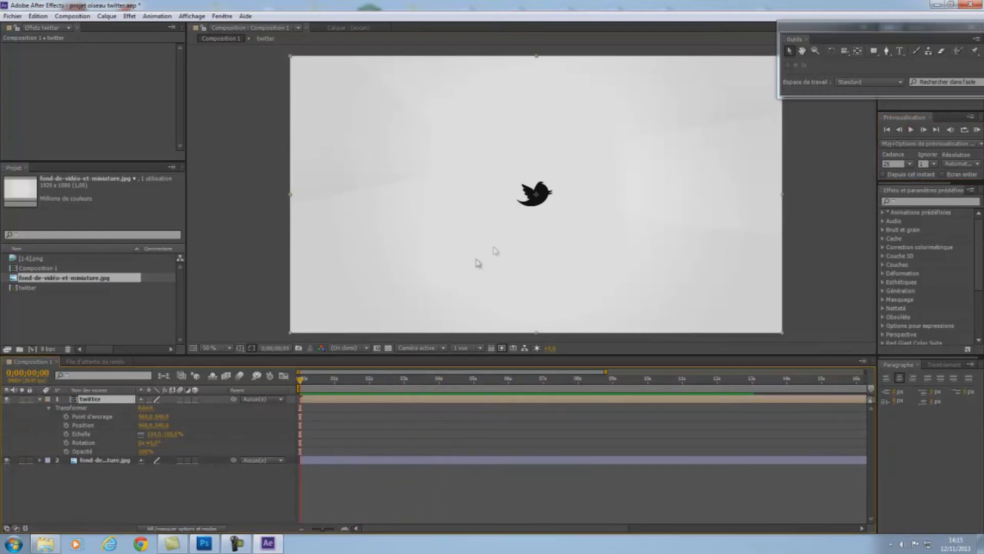
{"action": "left_click_drag", "start_coordinate": [544, 224], "coordinate": [271, 337]}
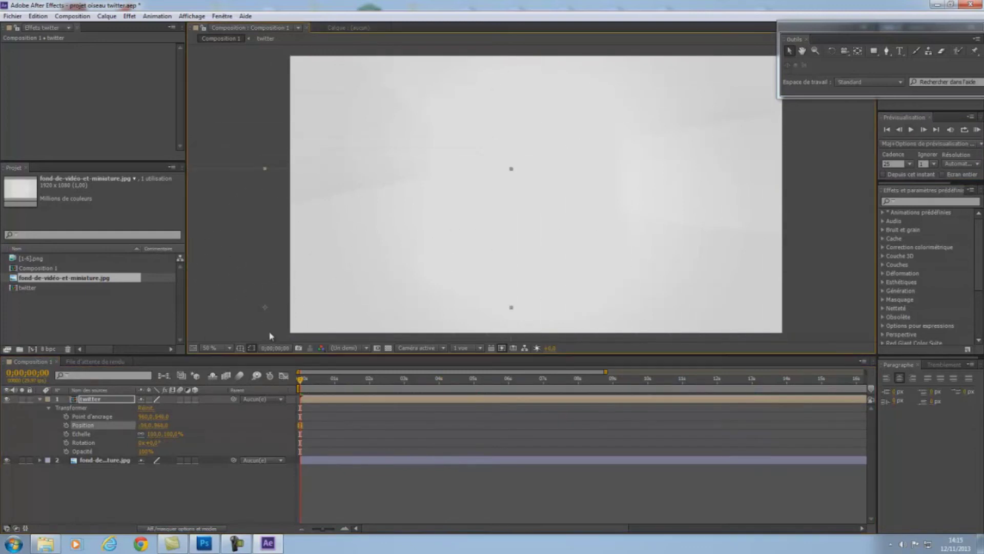
{"action": "left_click", "coordinate": [66, 425]}
{"action": "left_click_drag", "start_coordinate": [302, 382], "coordinate": [352, 380]}
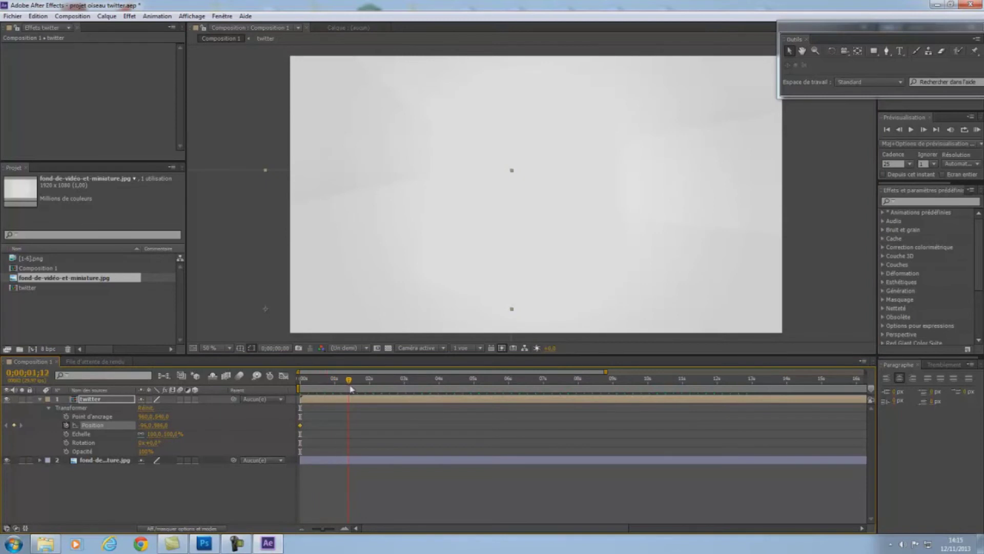
{"action": "left_click_drag", "start_coordinate": [311, 306], "coordinate": [599, 167]}
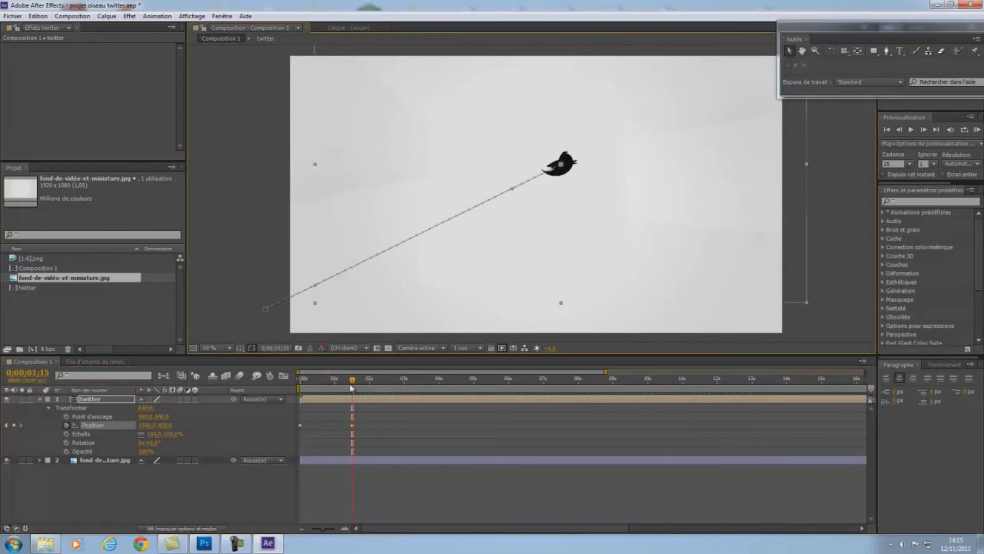
Preview the bird's straight flight into the frame from the beginning and return the current time to the start
{"action": "left_click_drag", "start_coordinate": [354, 386], "coordinate": [279, 389]}
{"action": "left_click", "coordinate": [251, 492]}
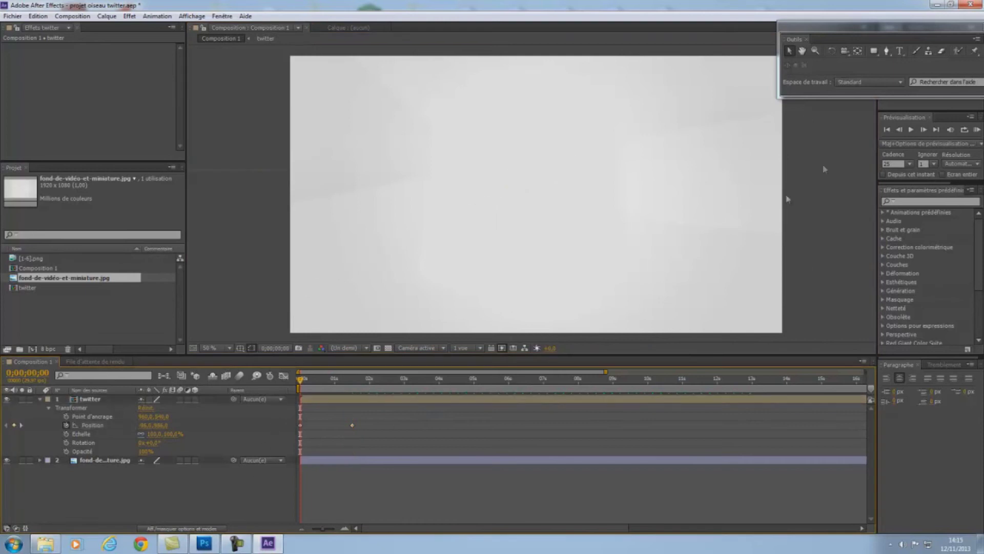
{"action": "left_click", "coordinate": [911, 131]}
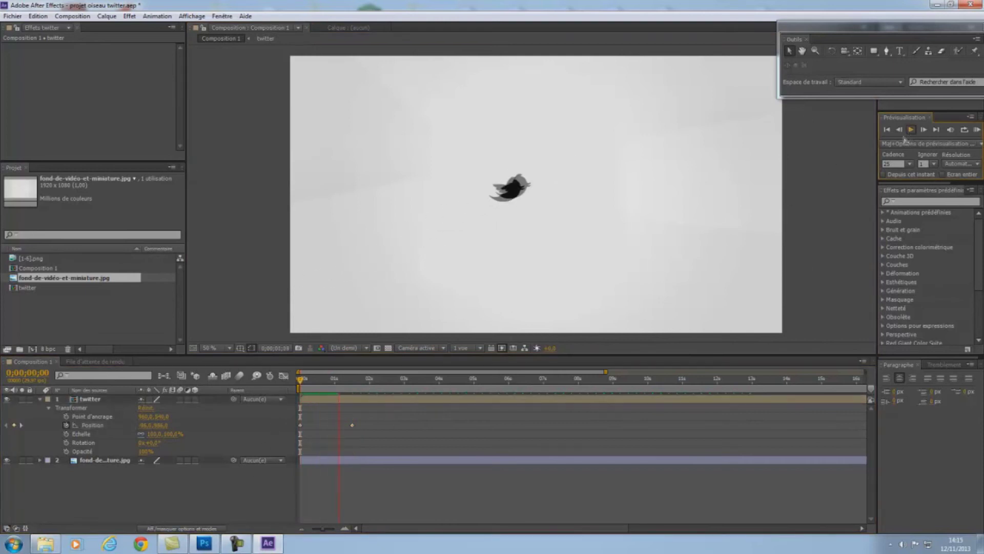
{"action": "left_click", "coordinate": [380, 382]}
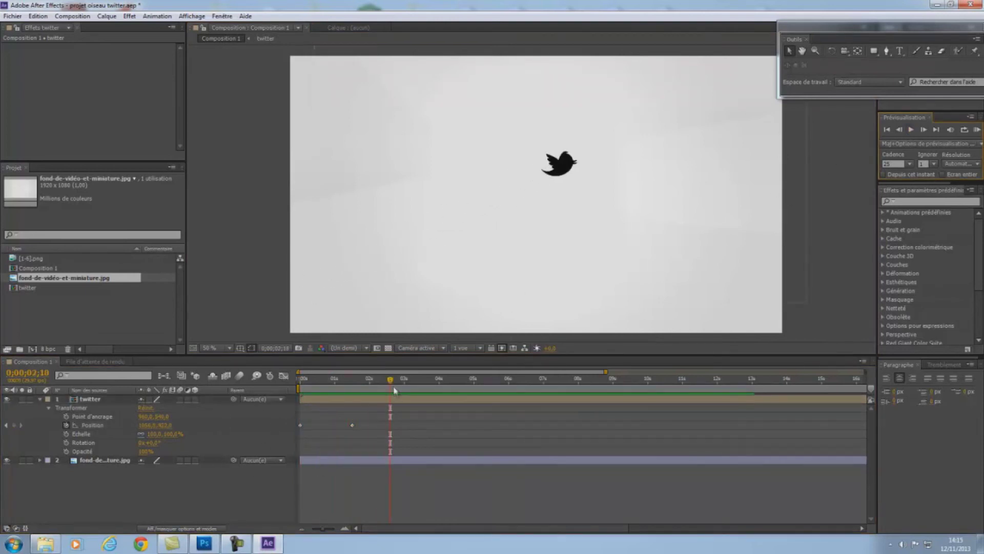
{"action": "left_click_drag", "start_coordinate": [381, 384], "coordinate": [299, 382]}
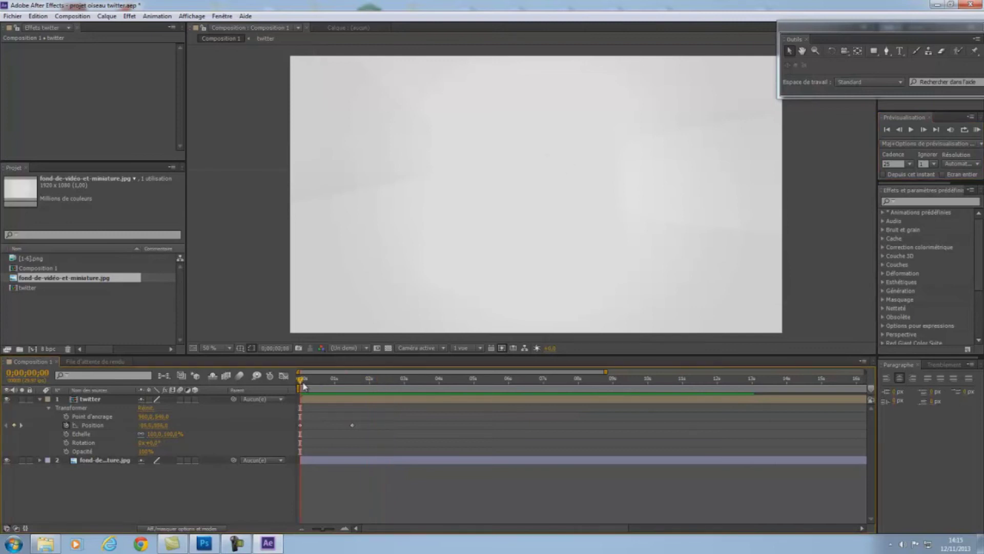
Curve the bird's motion path into an S shape by adding a smooth Pen tool point midway along it
{"action": "left_click", "coordinate": [121, 399]}
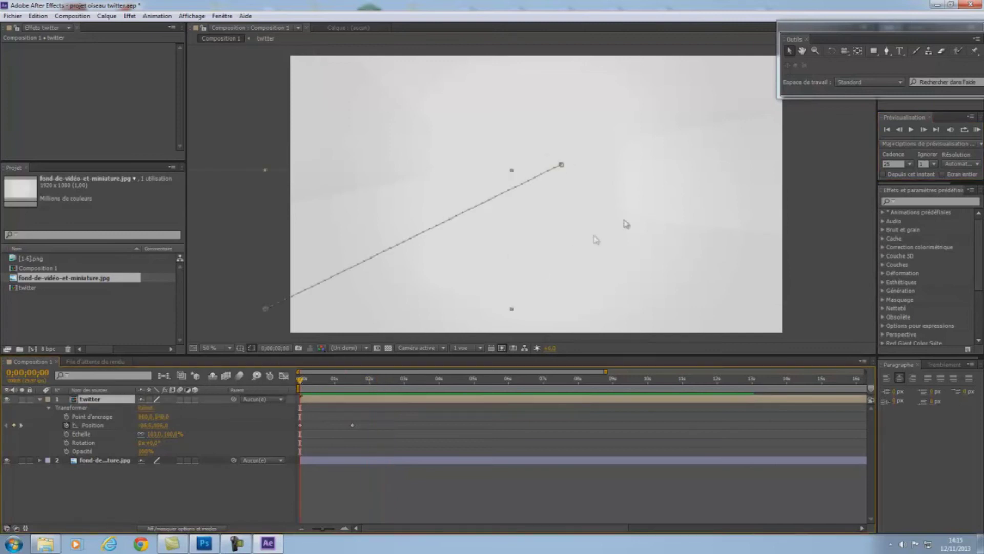
{"action": "left_click", "coordinate": [888, 53]}
{"action": "left_click_drag", "start_coordinate": [413, 236], "coordinate": [490, 237]}
Deselect the twitter layer and preview the bird flying along its curved path
{"action": "left_click", "coordinate": [118, 497]}
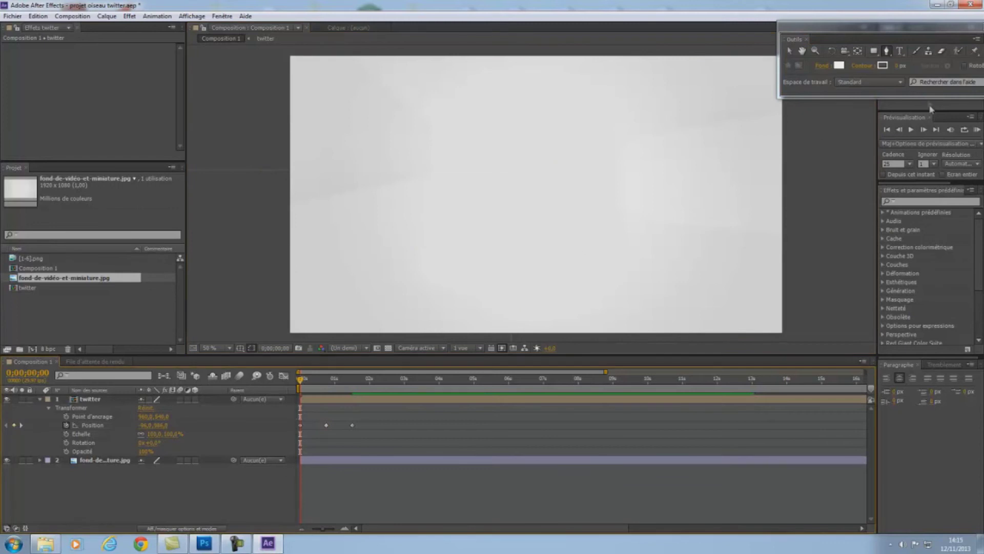
{"action": "left_click", "coordinate": [912, 130]}
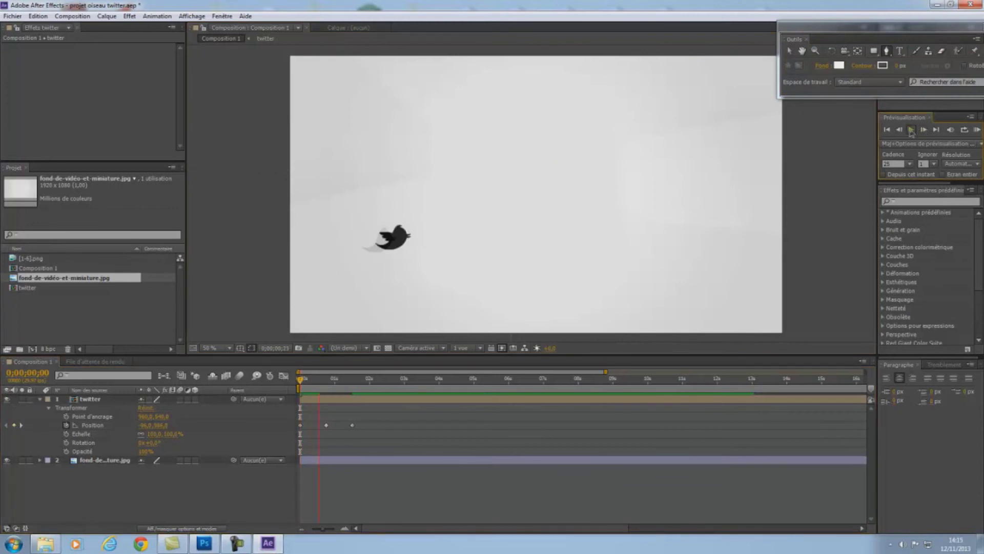
{"action": "left_click", "coordinate": [286, 479]}
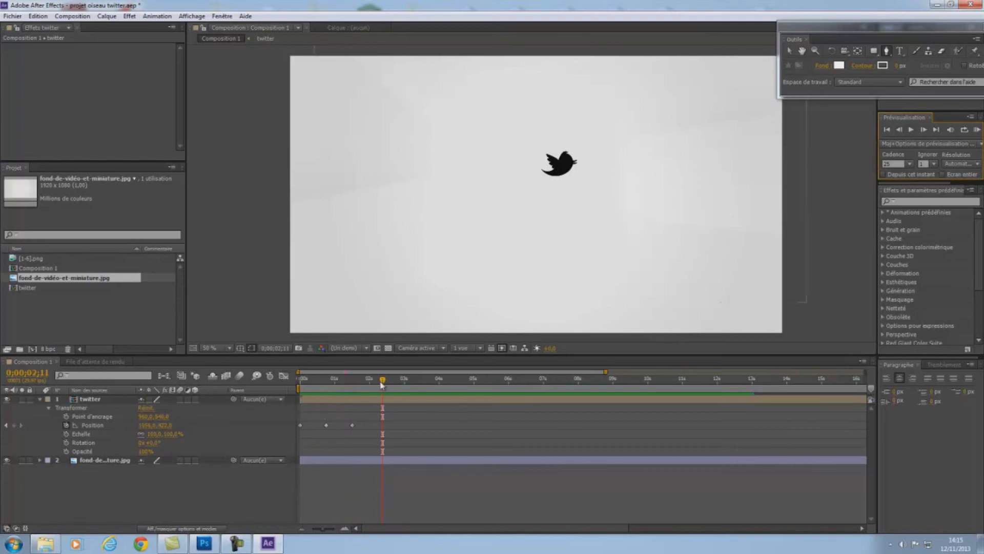
Make the twitter layer 3D and start keyframing its Y Rotation at 0;00;02;09
{"action": "left_click_drag", "start_coordinate": [381, 382], "coordinate": [375, 382]}
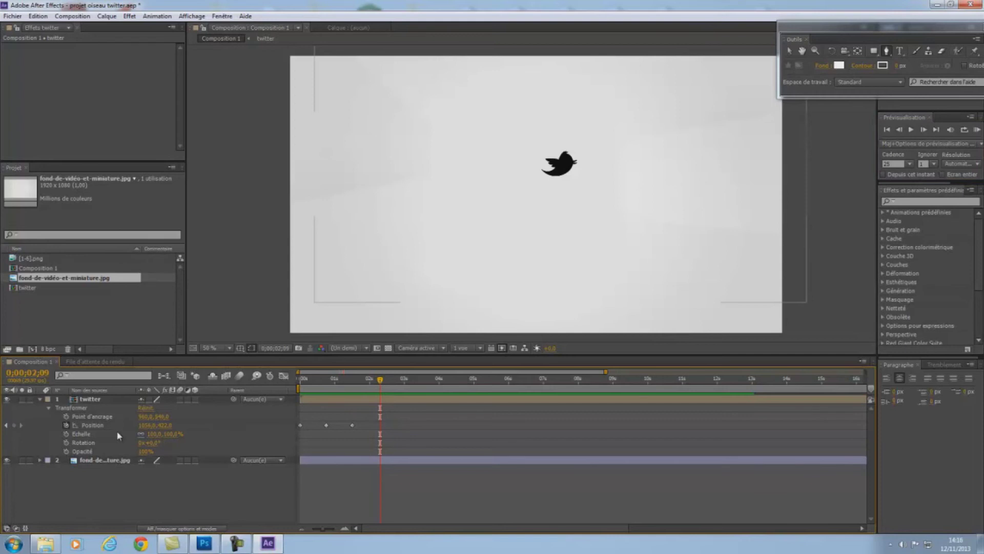
{"action": "left_click", "coordinate": [195, 399]}
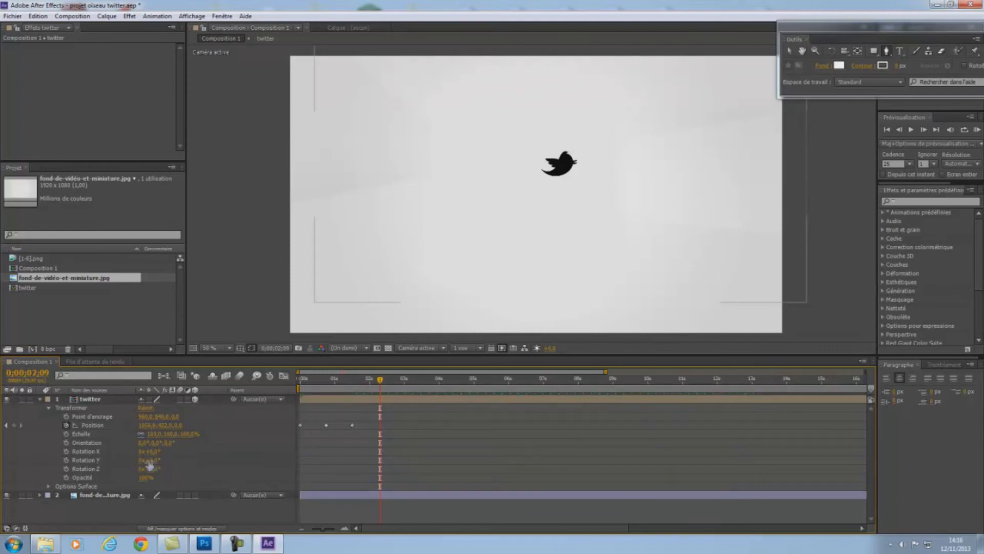
{"action": "left_click", "coordinate": [65, 460]}
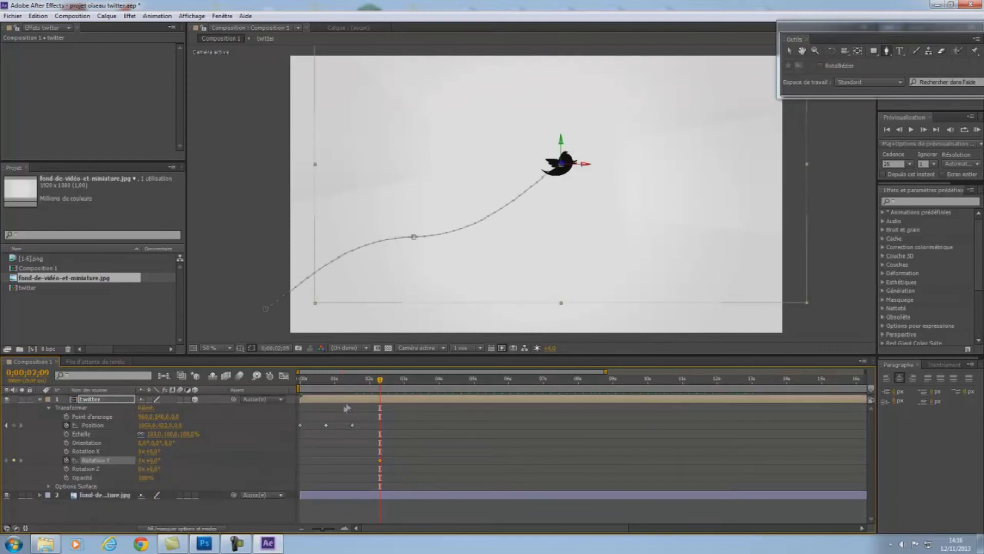
Set the twitter layer's Y Rotation to 180° at 0;00;02;20 so the bird turns around
{"action": "left_click_drag", "start_coordinate": [380, 385], "coordinate": [392, 386]}
{"action": "left_click", "coordinate": [154, 460]}
{"action": "key", "text": "Return"}
Add a Position keyframe to the twitter layer at 0;00;02;20 and advance the current time to 0;00;03;11
{"action": "mouse_move", "coordinate": [393, 380]}
{"action": "left_mouse_down"}
{"action": "mouse_move", "coordinate": [407, 384]}
{"action": "mouse_move", "coordinate": [398, 385]}
{"action": "left_mouse_up"}
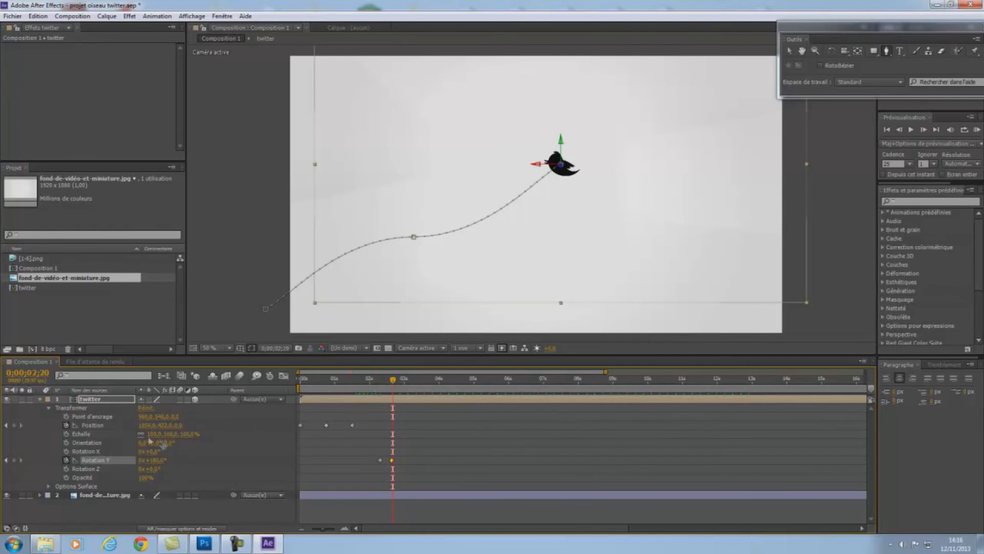
{"action": "left_click", "coordinate": [147, 425]}
{"action": "left_click", "coordinate": [210, 427]}
{"action": "left_click_drag", "start_coordinate": [395, 383], "coordinate": [419, 388]}
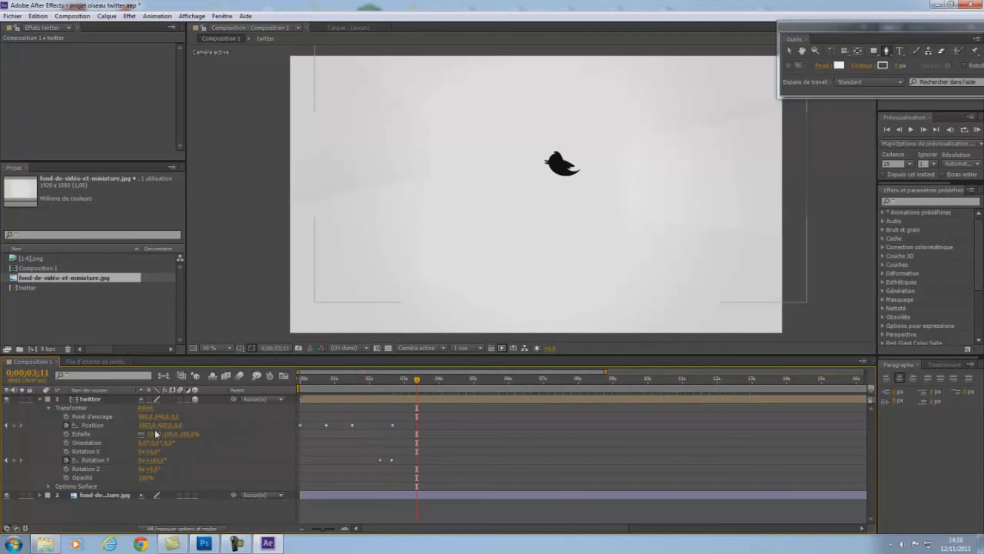
{"action": "left_click", "coordinate": [103, 402]}
{"action": "left_click_drag", "start_coordinate": [496, 157], "coordinate": [440, 144]}
{"action": "left_click", "coordinate": [454, 157]}
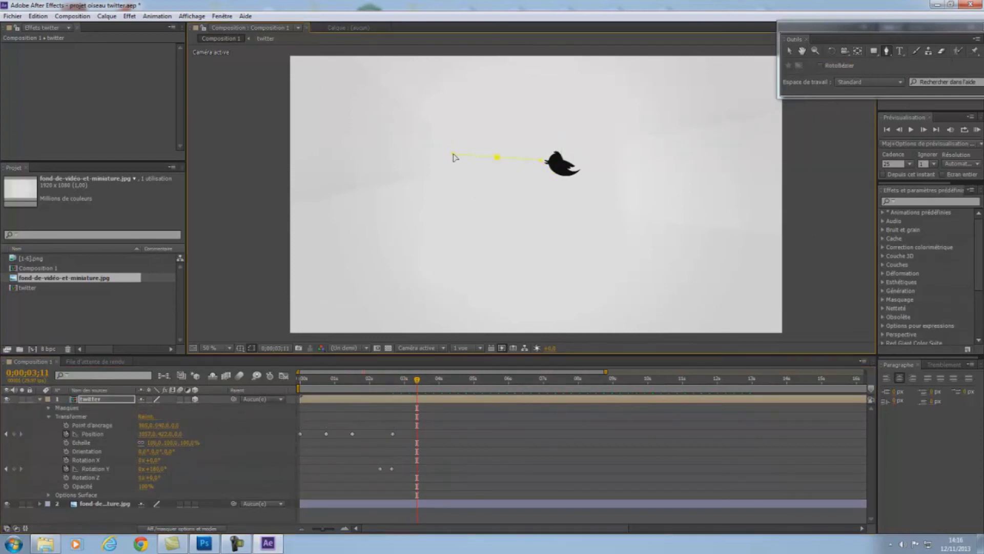
{"action": "key", "text": "ctrl+z"}
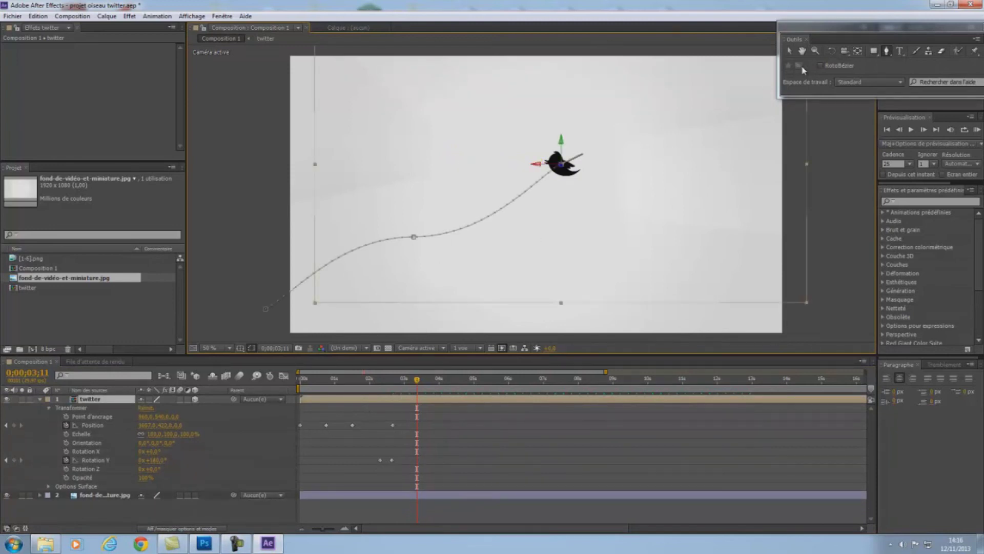
Move the bird near the frame's upper-left corner at 0;00;03;11 and curve the new path segment with a smooth Pen tool point midway
{"action": "key", "text": "v"}
{"action": "left_click_drag", "start_coordinate": [535, 195], "coordinate": [316, 119]}
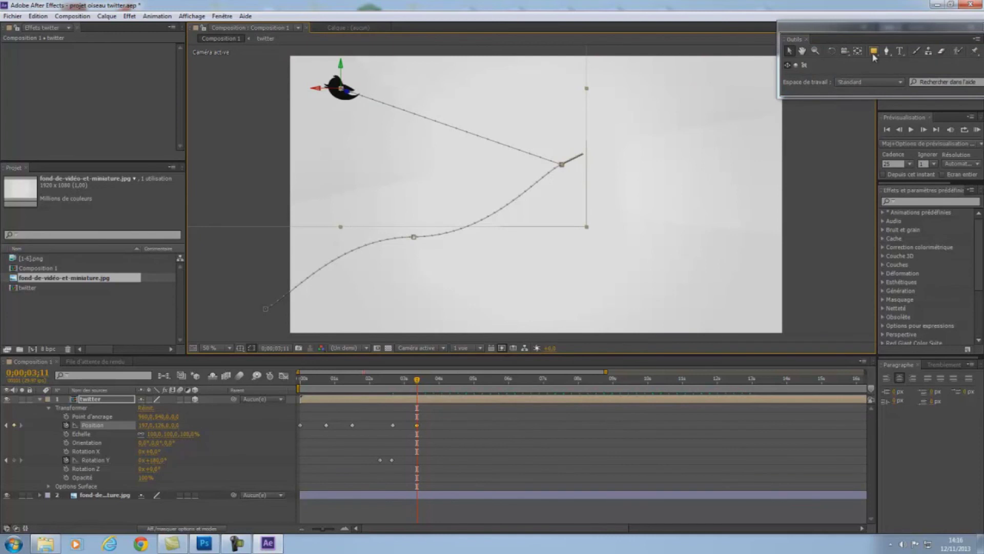
{"action": "left_click", "coordinate": [887, 51]}
{"action": "left_click_drag", "start_coordinate": [449, 125], "coordinate": [404, 138]}
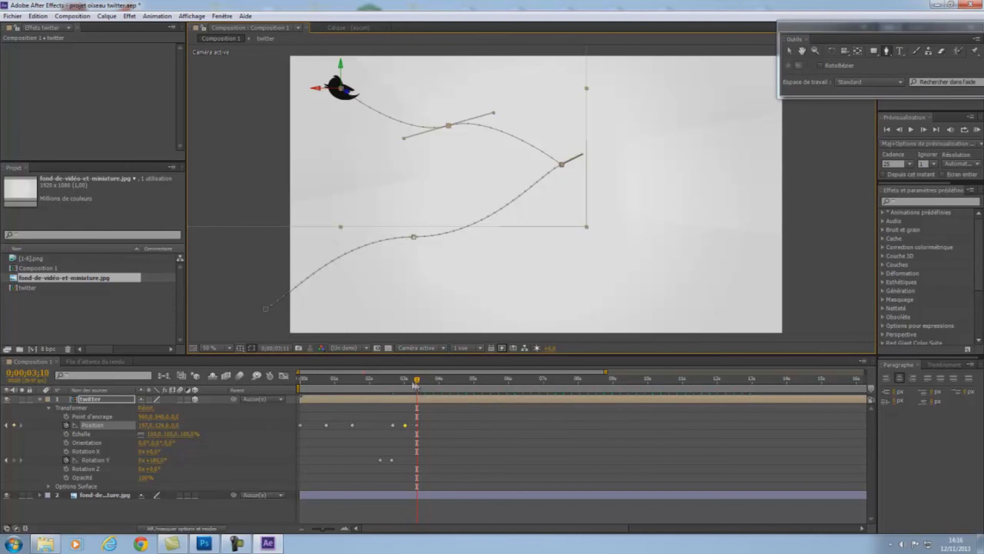
Return to the start of Composition 1, deselect everything and play a preview of the bird's full flight
{"action": "key", "text": "Home"}
{"action": "key", "text": "F2"}
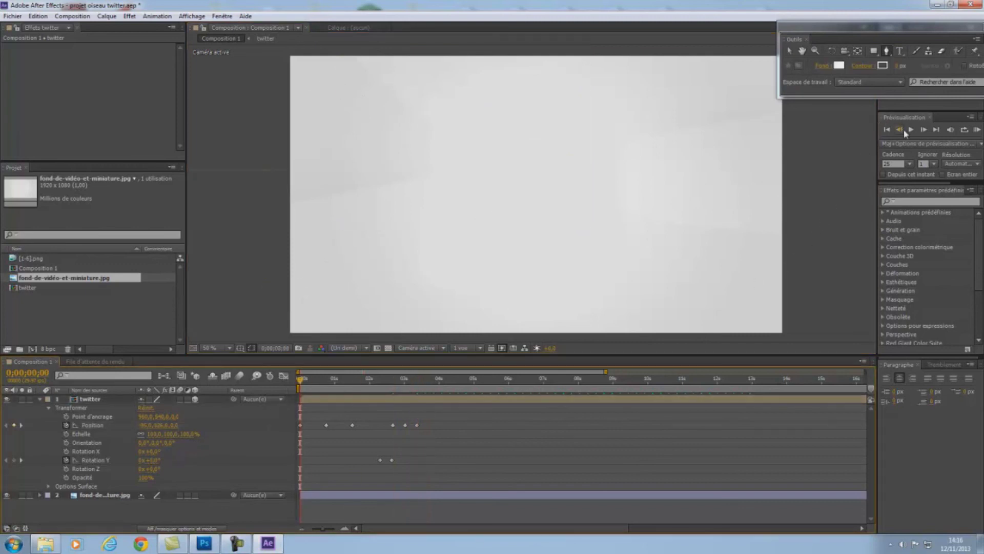
{"action": "left_click", "coordinate": [912, 130]}
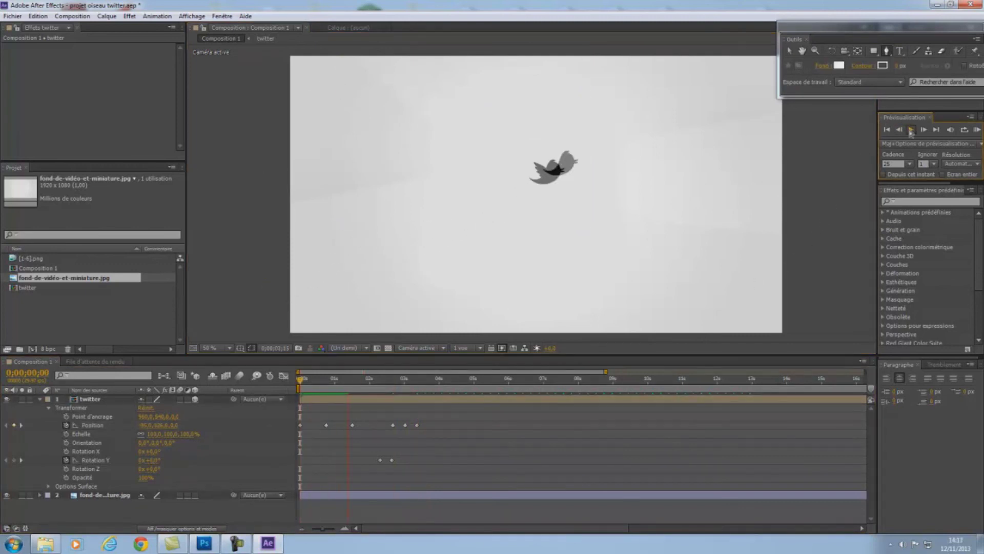
{"action": "left_click", "coordinate": [911, 130]}
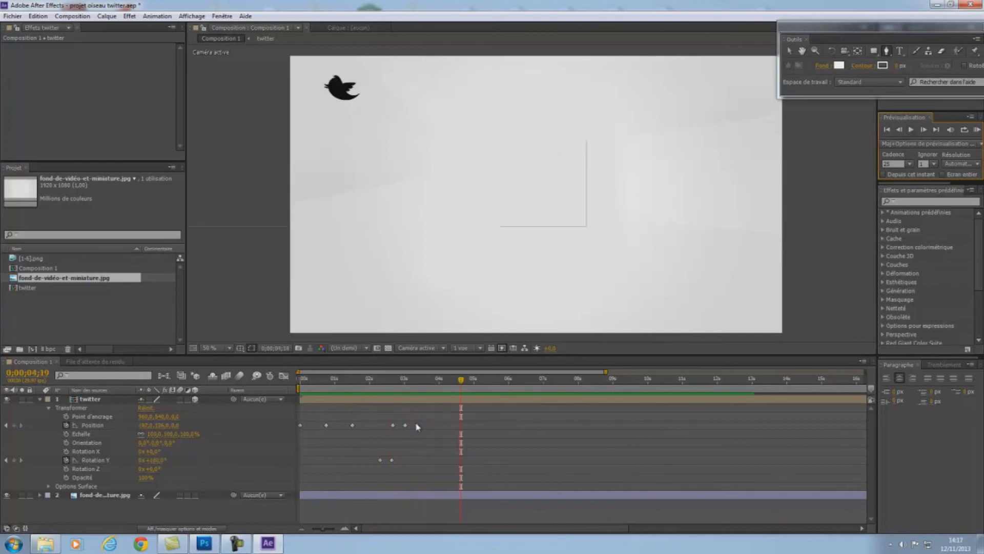
Delay the twitter layer's last Position keyframe to just before the 4-second mark, RAM preview the flight and return to 0;00;00;00
{"action": "left_click_drag", "start_coordinate": [417, 425], "coordinate": [424, 431]}
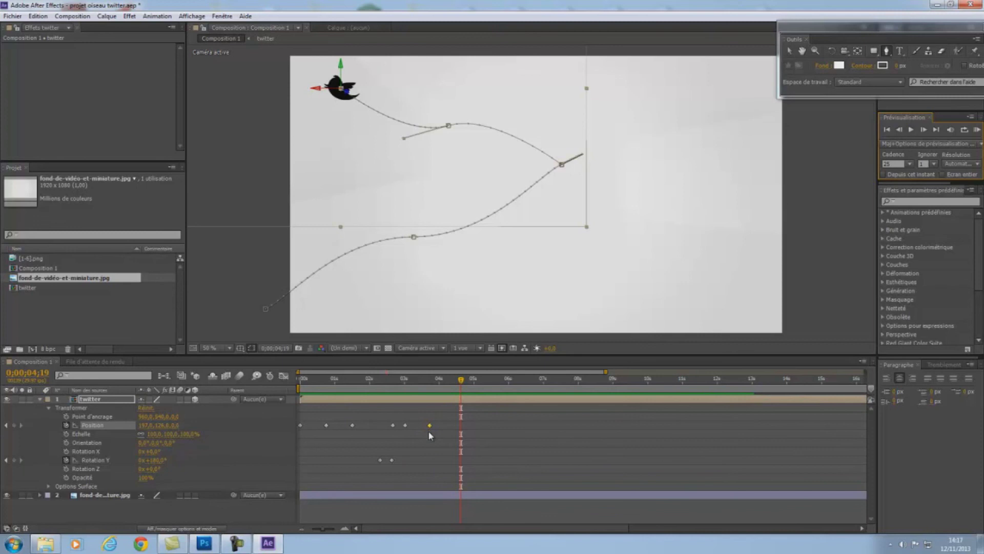
{"action": "left_click", "coordinate": [430, 439]}
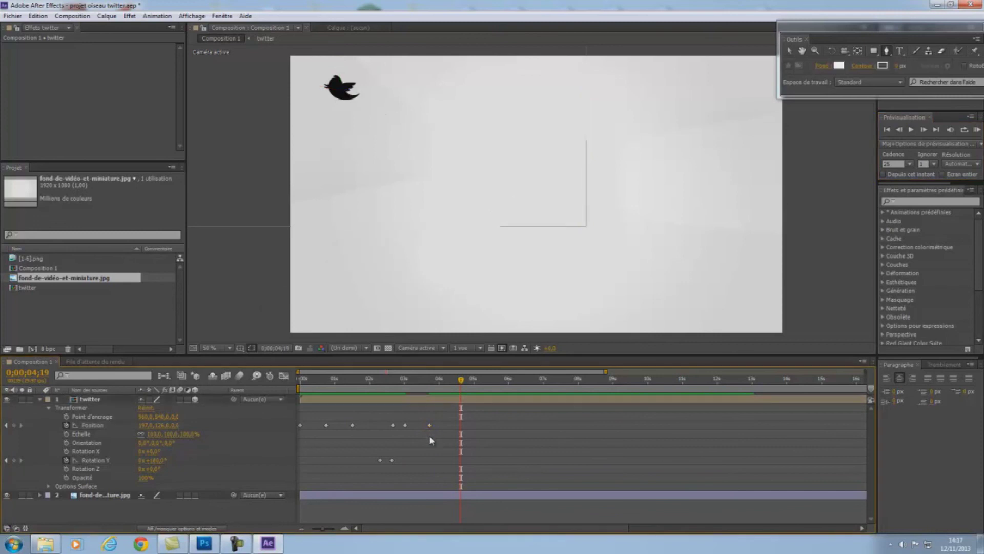
{"action": "left_click", "coordinate": [977, 131]}
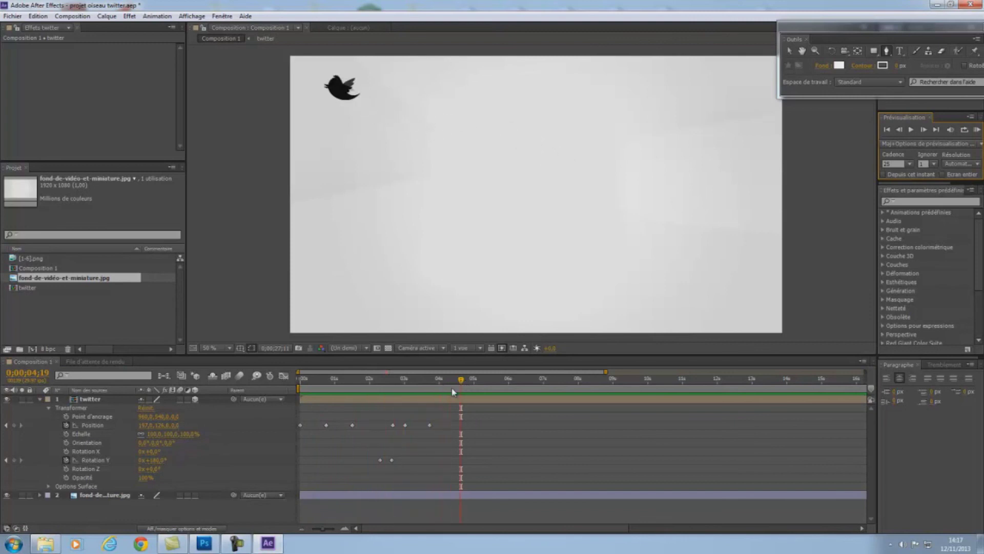
{"action": "left_click", "coordinate": [978, 132]}
{"action": "left_click", "coordinate": [977, 132]}
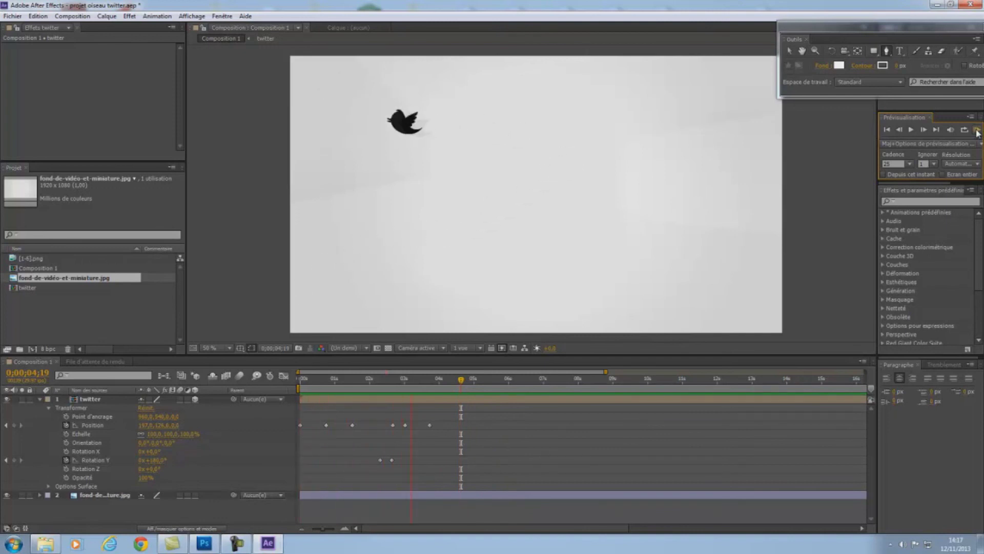
{"action": "left_click", "coordinate": [393, 385]}
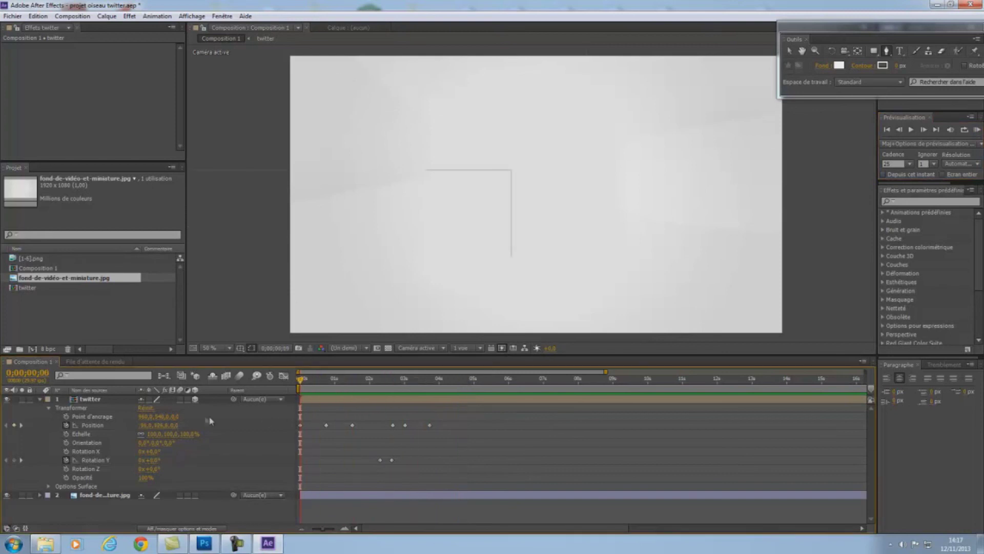
{"action": "left_click", "coordinate": [230, 546]}
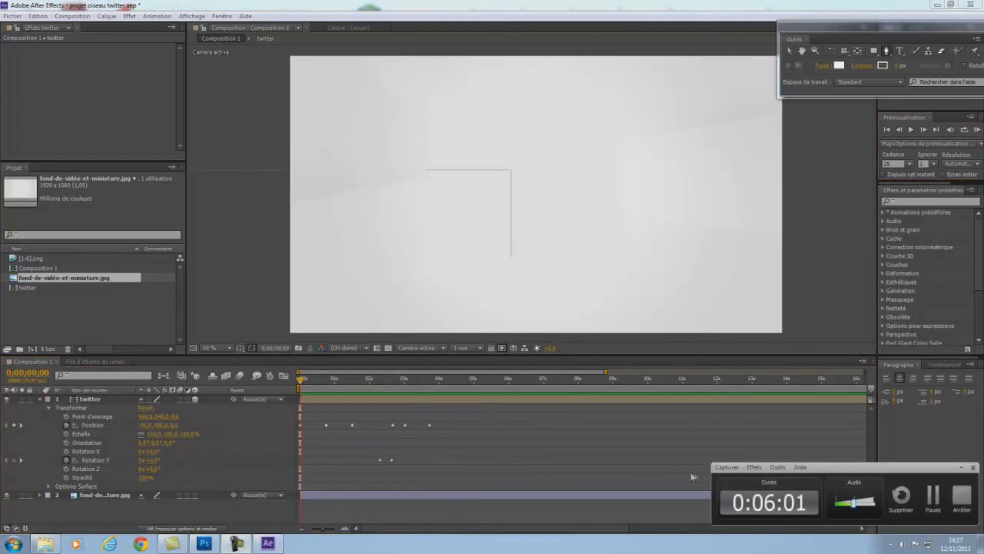